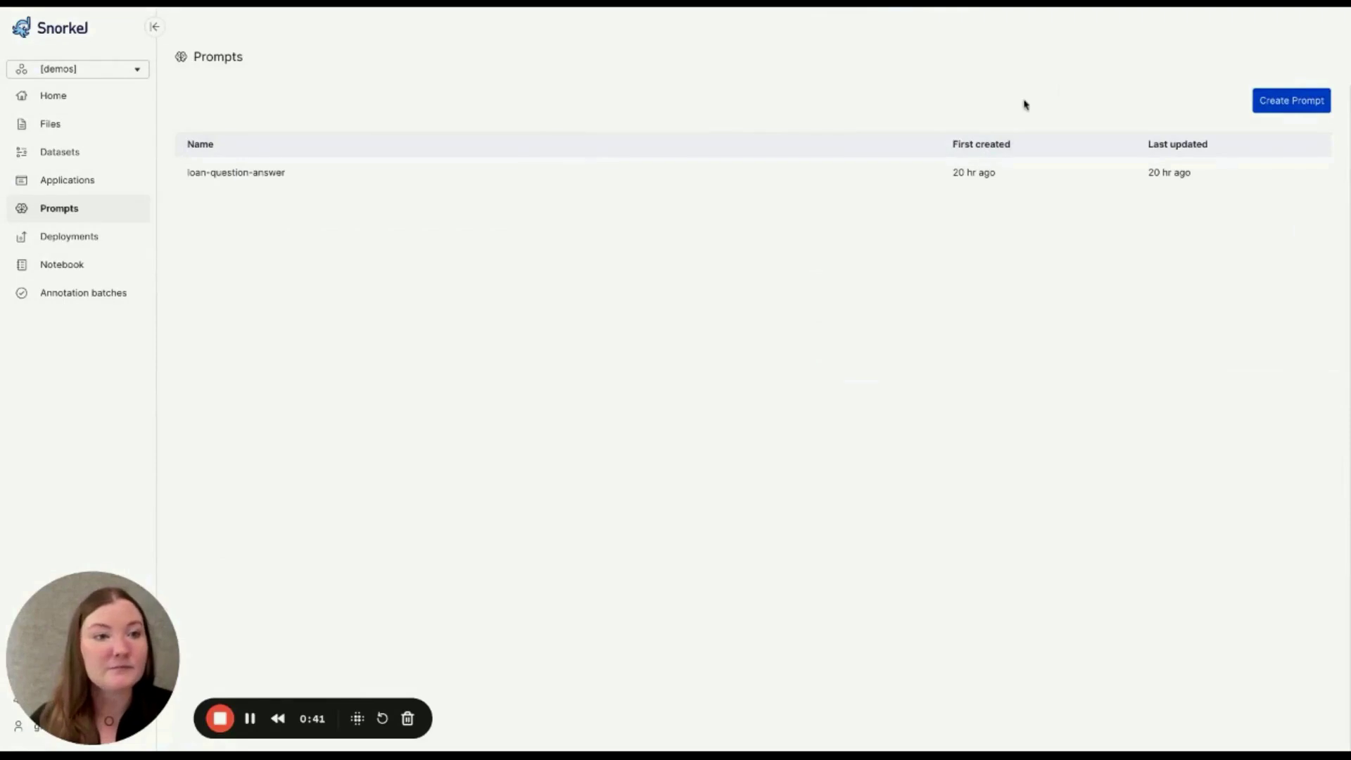
Step: Create a new prompt named clo-answers that uses the loan-questions input dataset
{"action": "left_click", "coordinate": [1301, 103]}
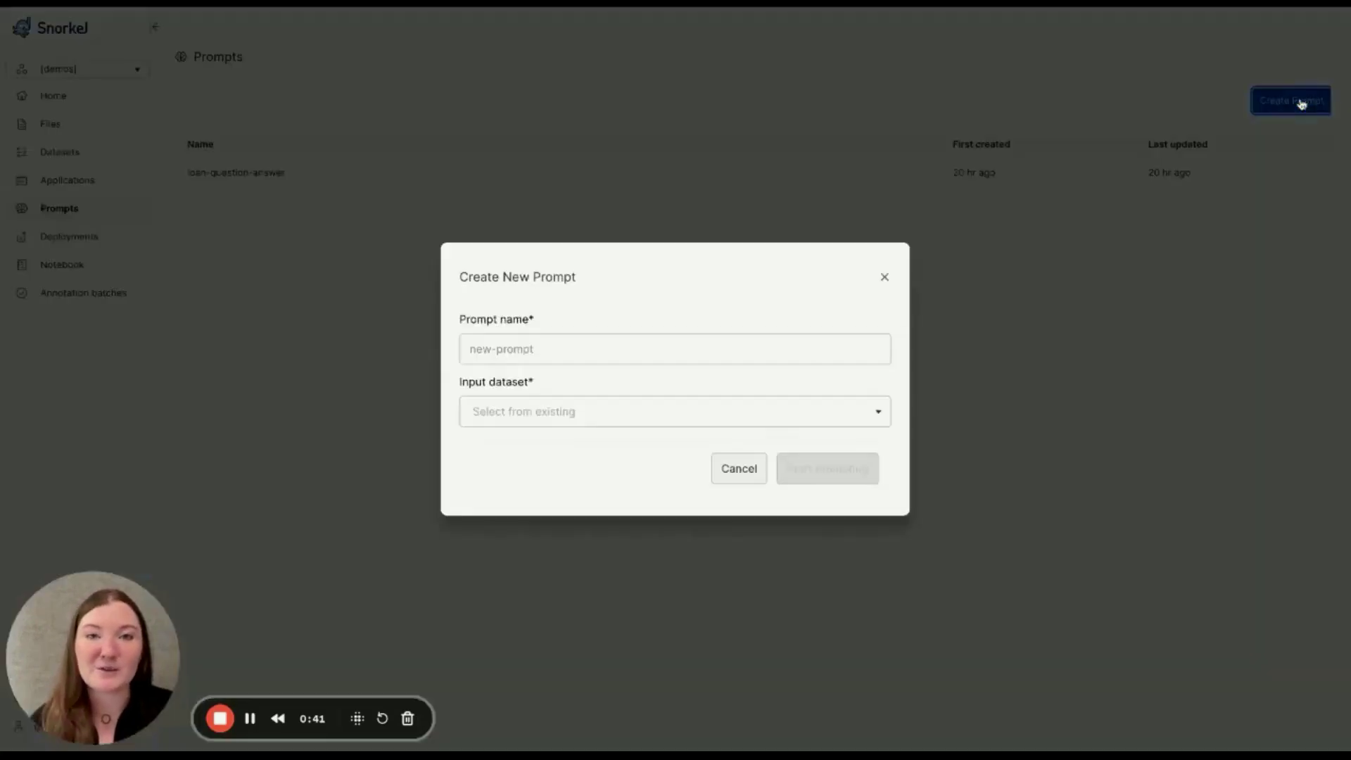
{"action": "left_click", "coordinate": [550, 343]}
{"action": "type", "text": "c"}
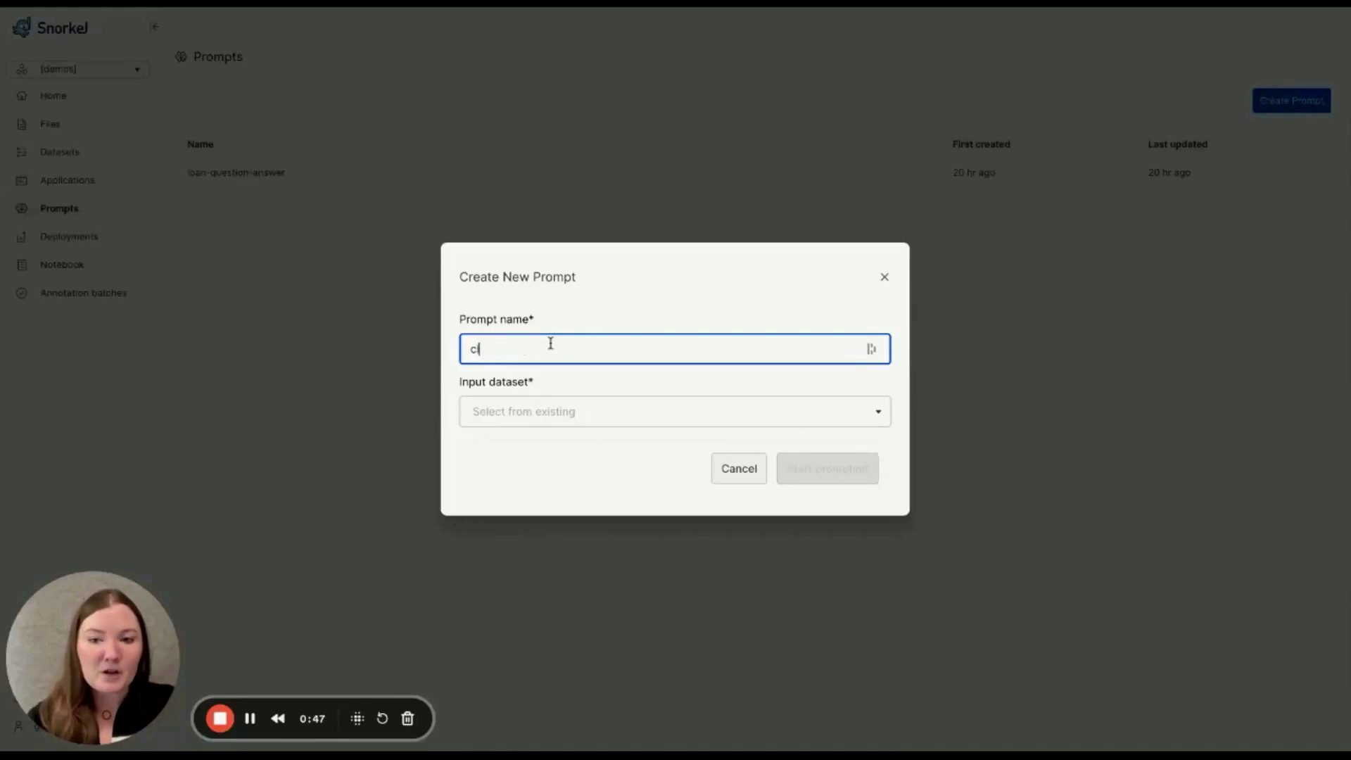
{"action": "type", "text": "lo-"}
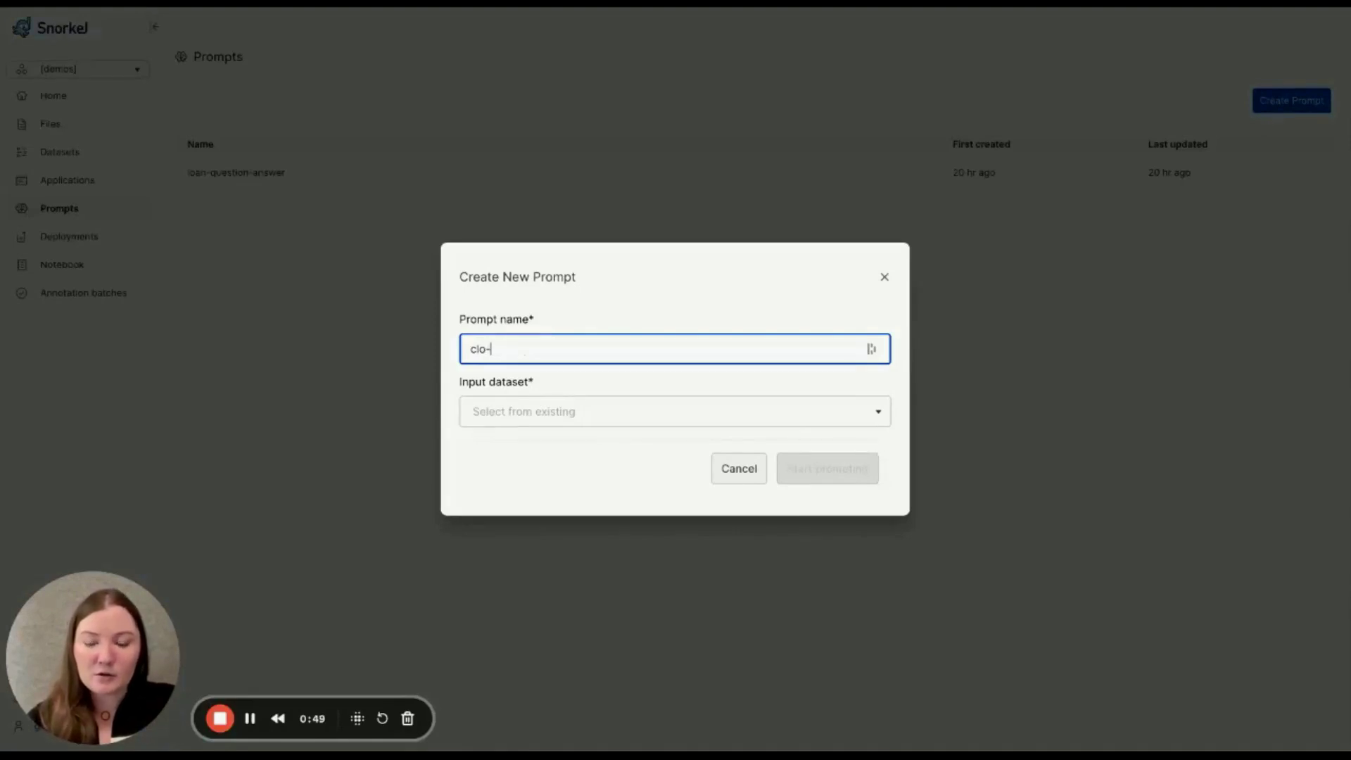
{"action": "type", "text": "answers"}
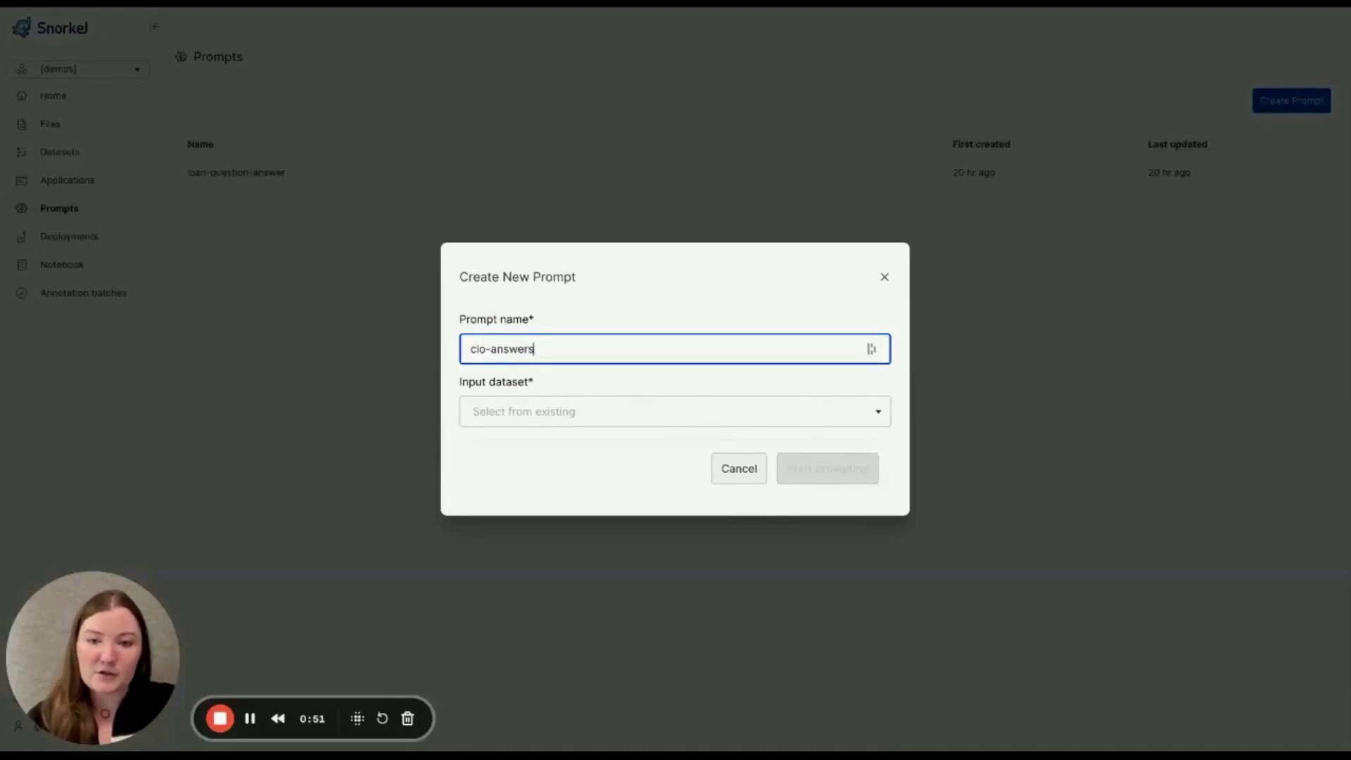
{"action": "left_click", "coordinate": [522, 417]}
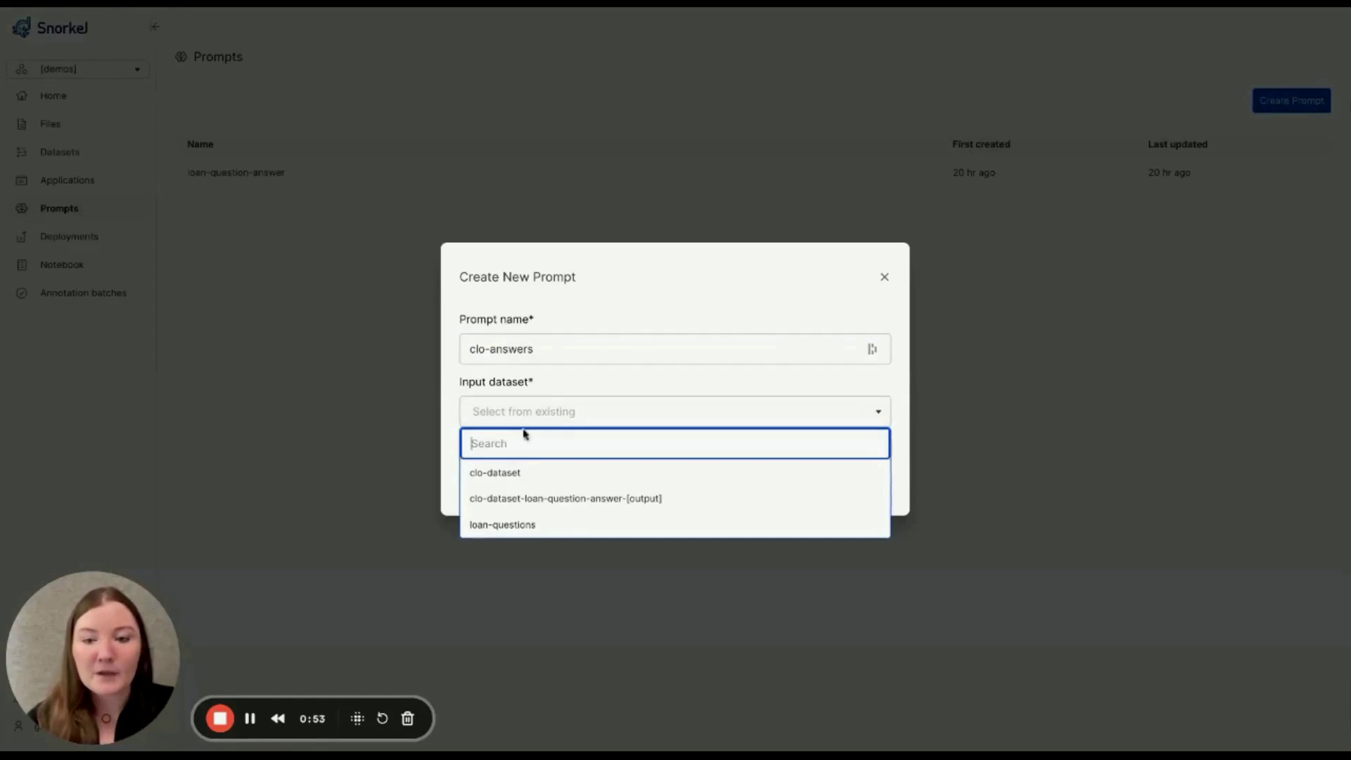
{"action": "left_click", "coordinate": [561, 525]}
{"action": "left_click", "coordinate": [834, 478]}
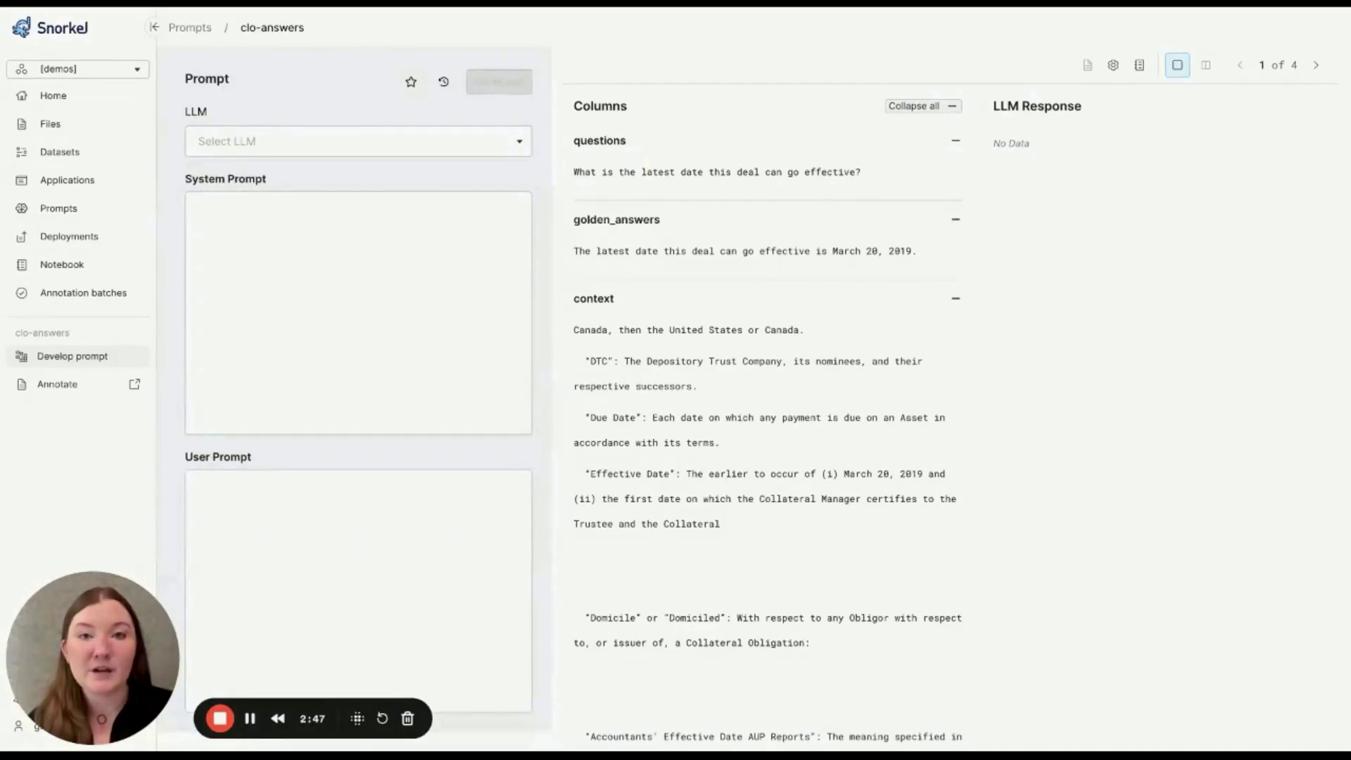
Step: Choose the openai/gpt-4o LLM and set the system prompt to "You are an expert in Collateralized Loan Obligation (CLO). Keep answers concise."
{"action": "left_click", "coordinate": [456, 148]}
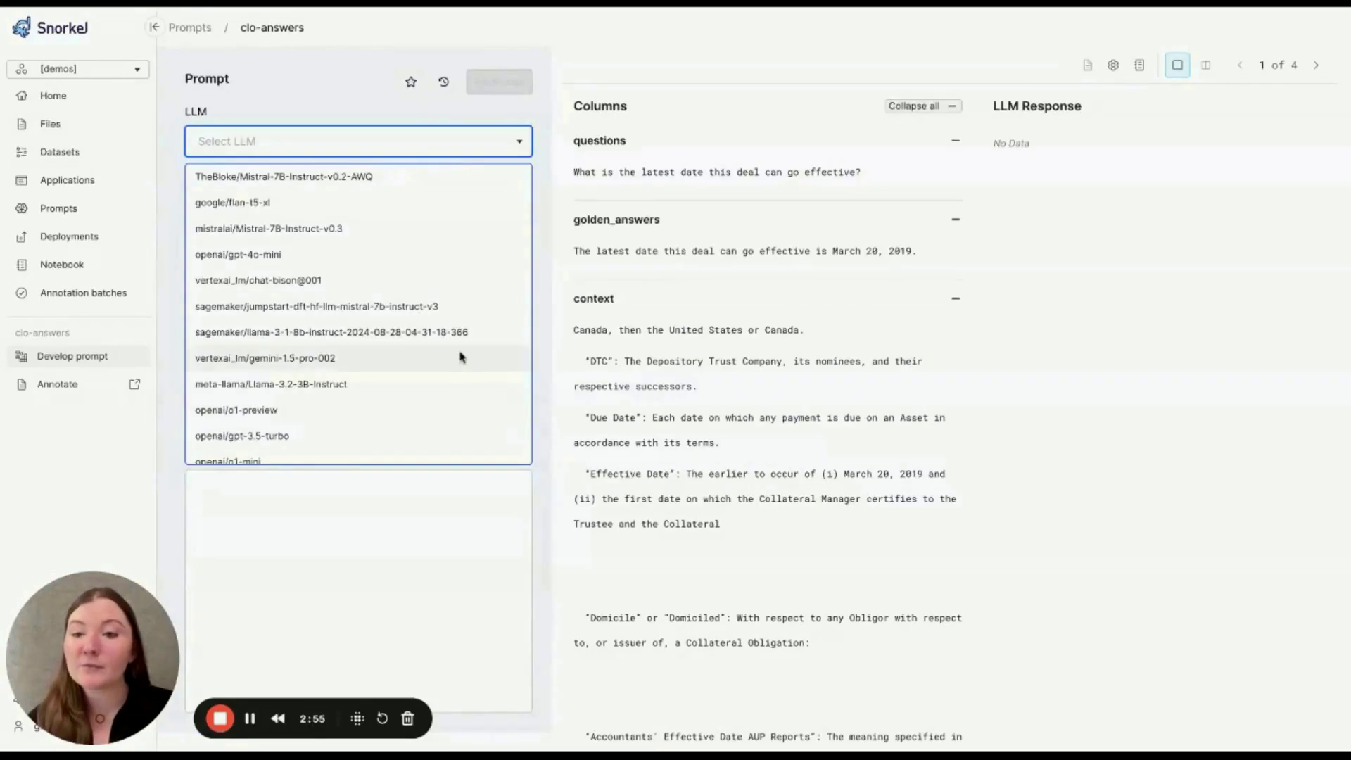
{"action": "scroll", "coordinate": [459, 355], "scroll_direction": "down", "scroll_amount": 3}
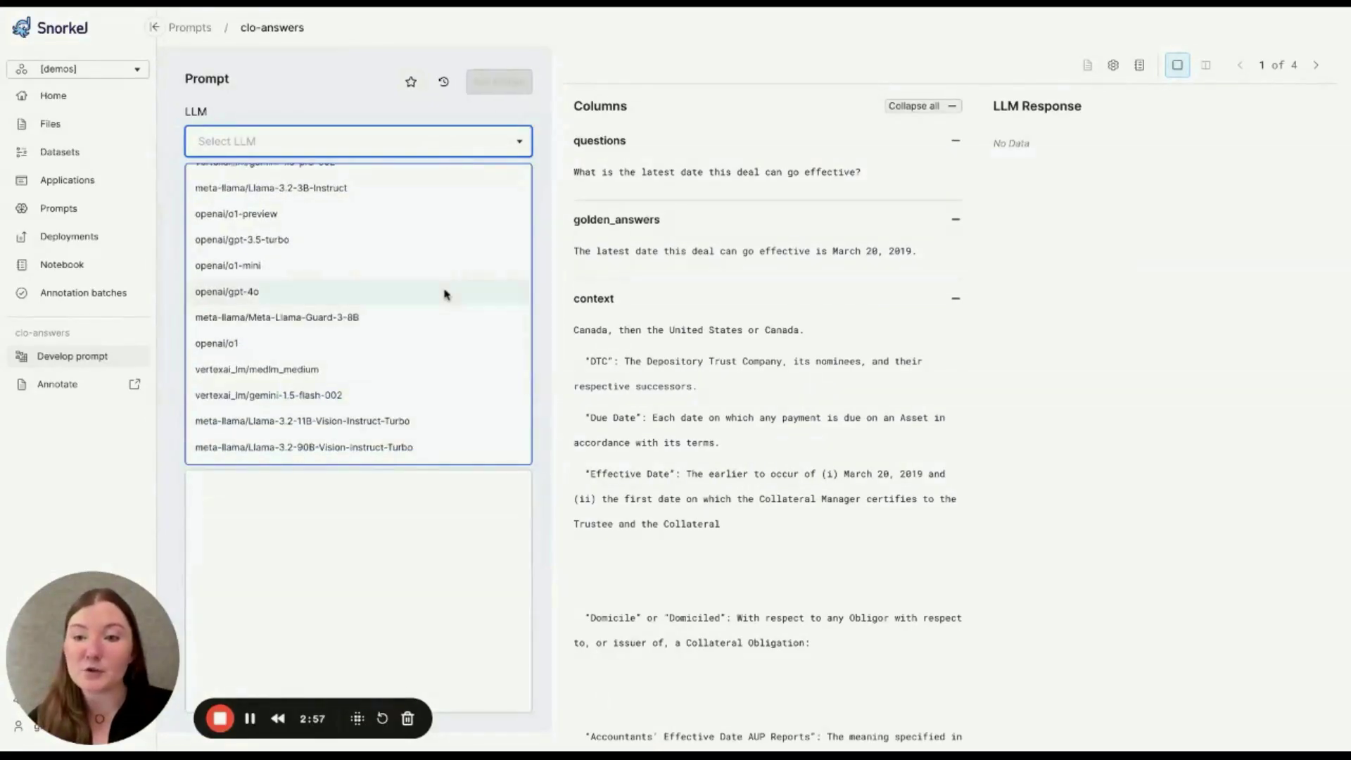
{"action": "left_click", "coordinate": [445, 294]}
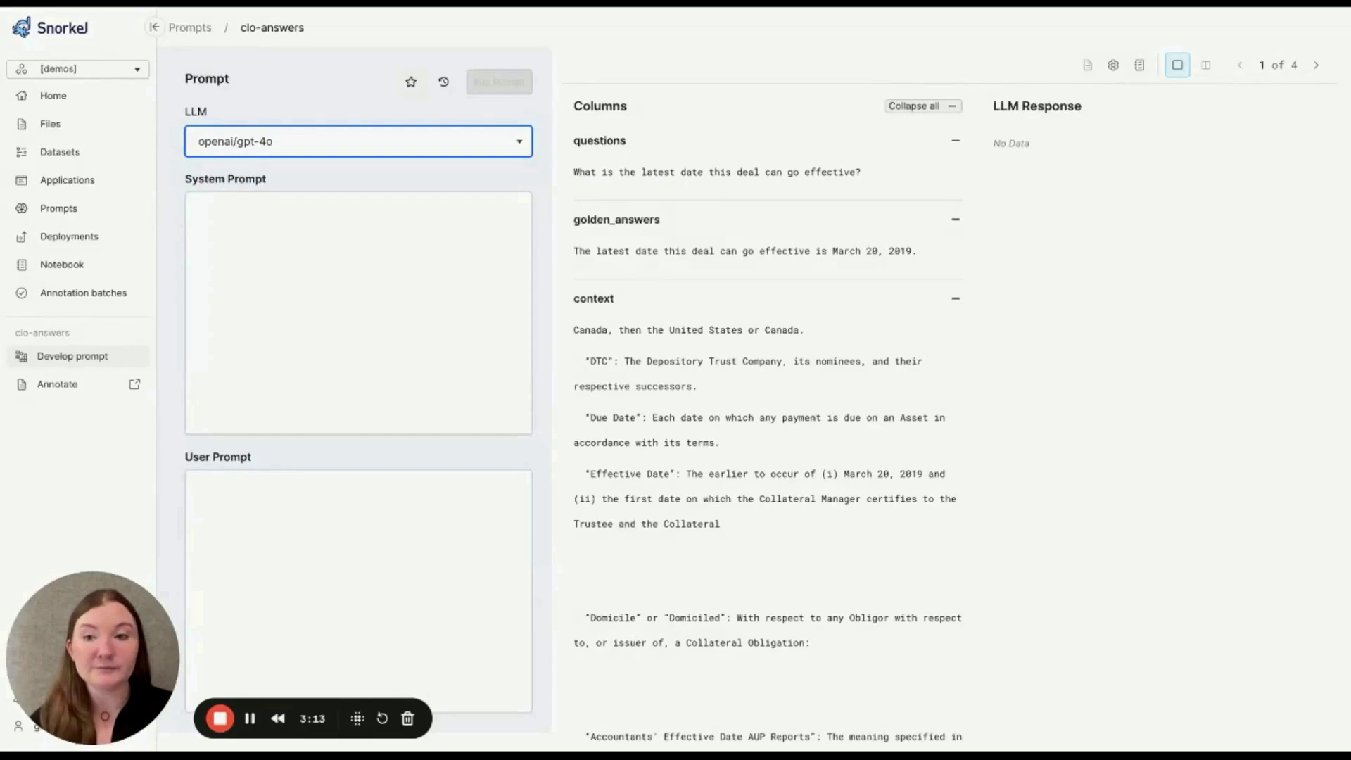
{"action": "left_click", "coordinate": [195, 205]}
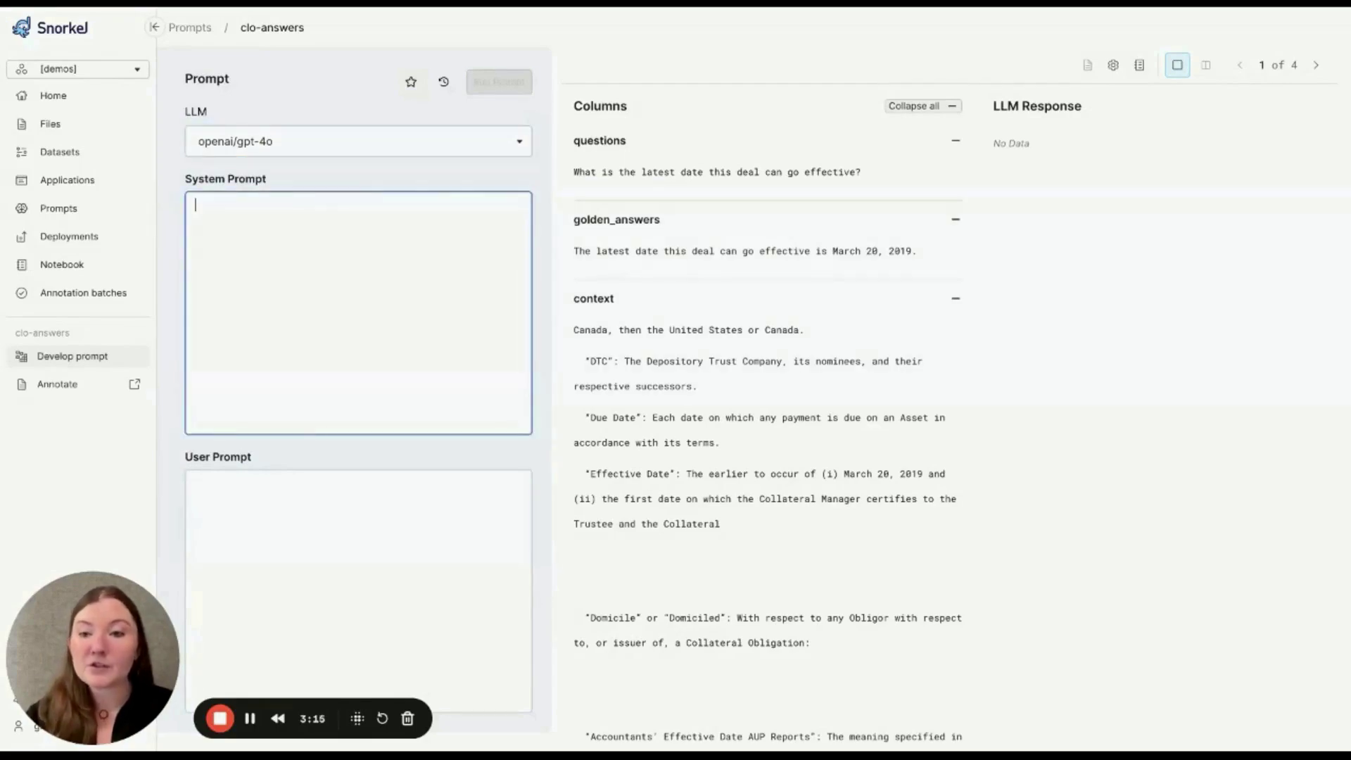
{"action": "type", "text": "You are an expert in Collateralized Loan Obligation (CLO). Keep answers concise."}
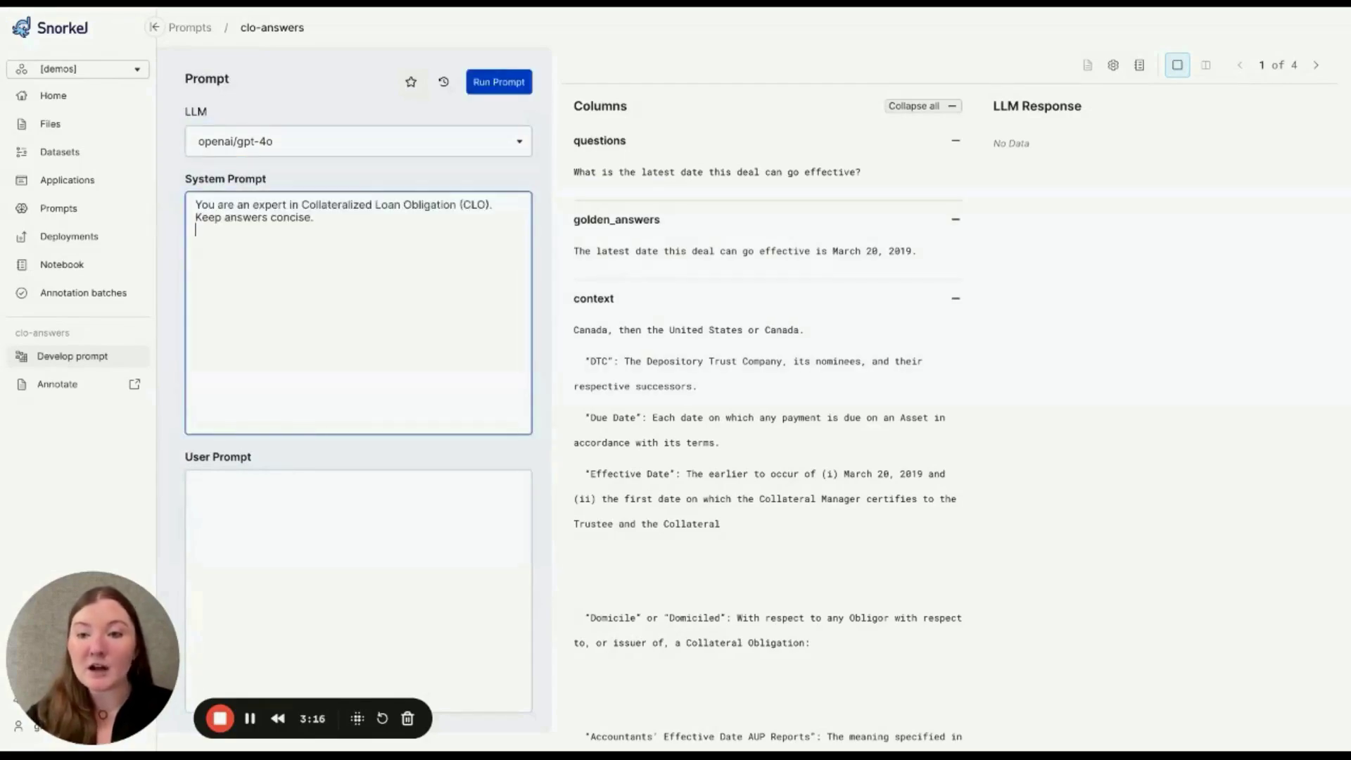
Step: Set the user prompt to "Answer {questions} based on {context}" and run the prompt
{"action": "left_click", "coordinate": [260, 522]}
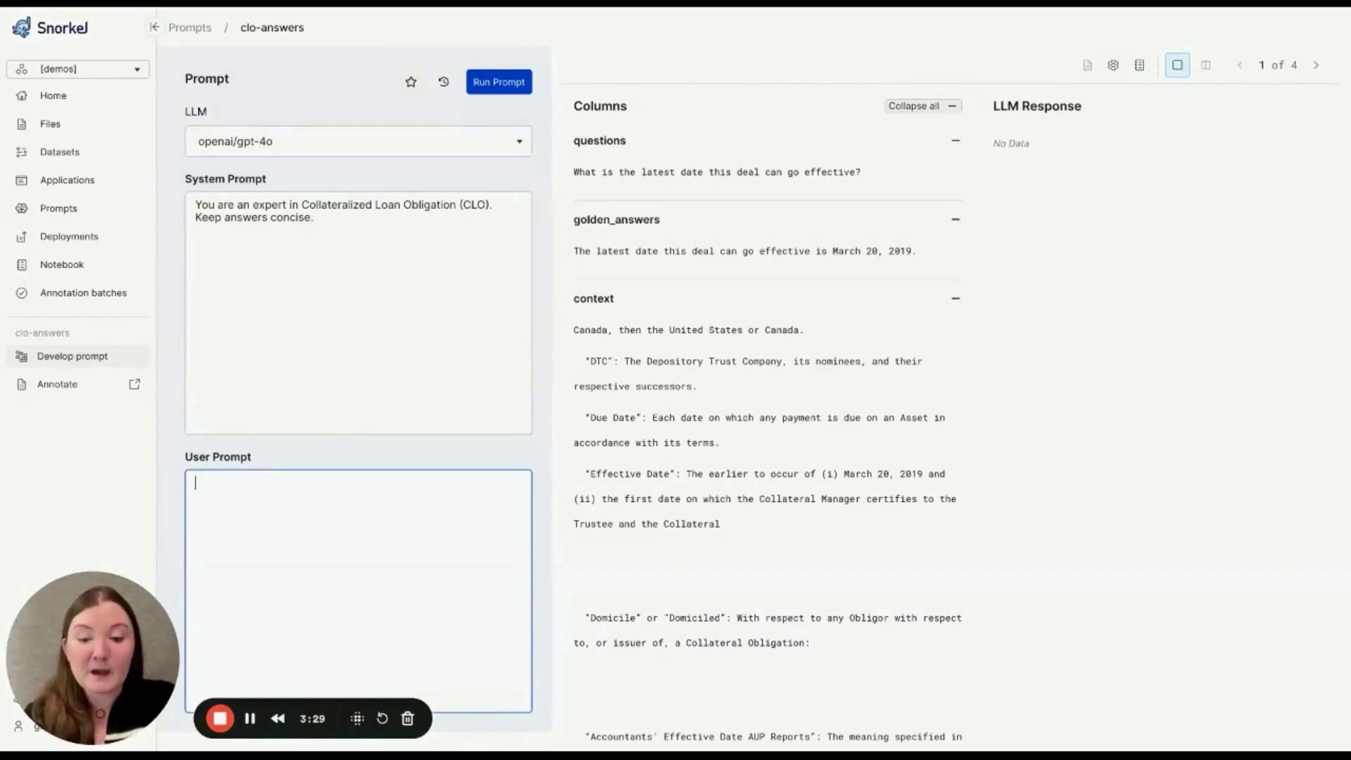
{"action": "type", "text": "Answer "}
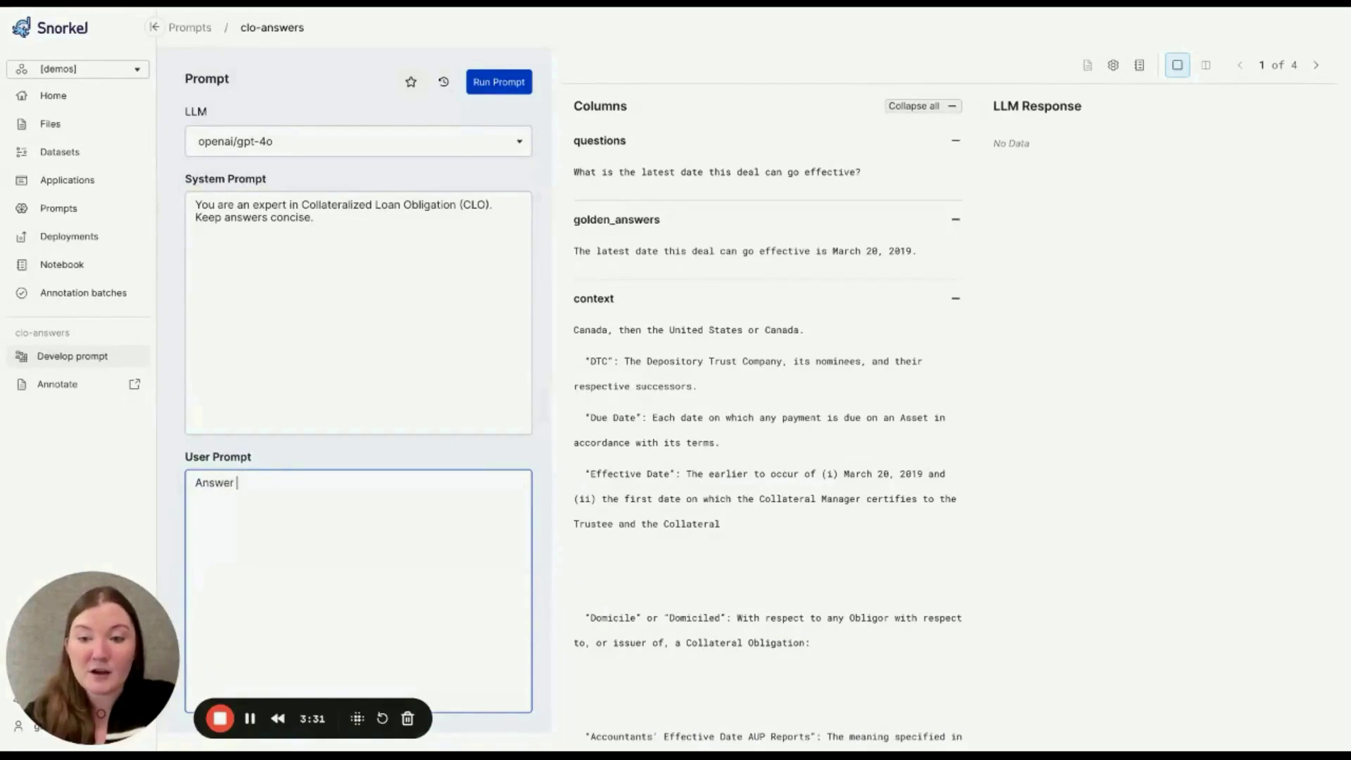
{"action": "type", "text": "{question"}
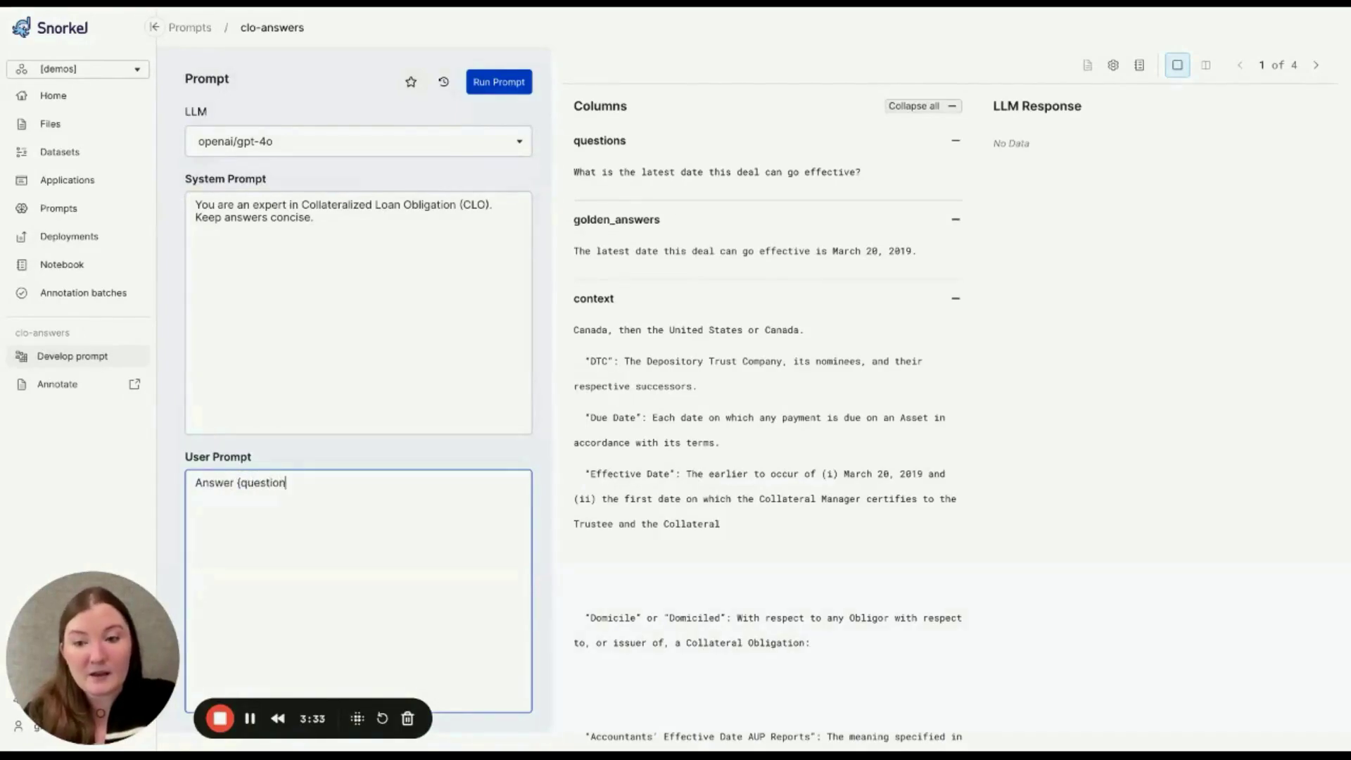
{"action": "type", "text": "s} "}
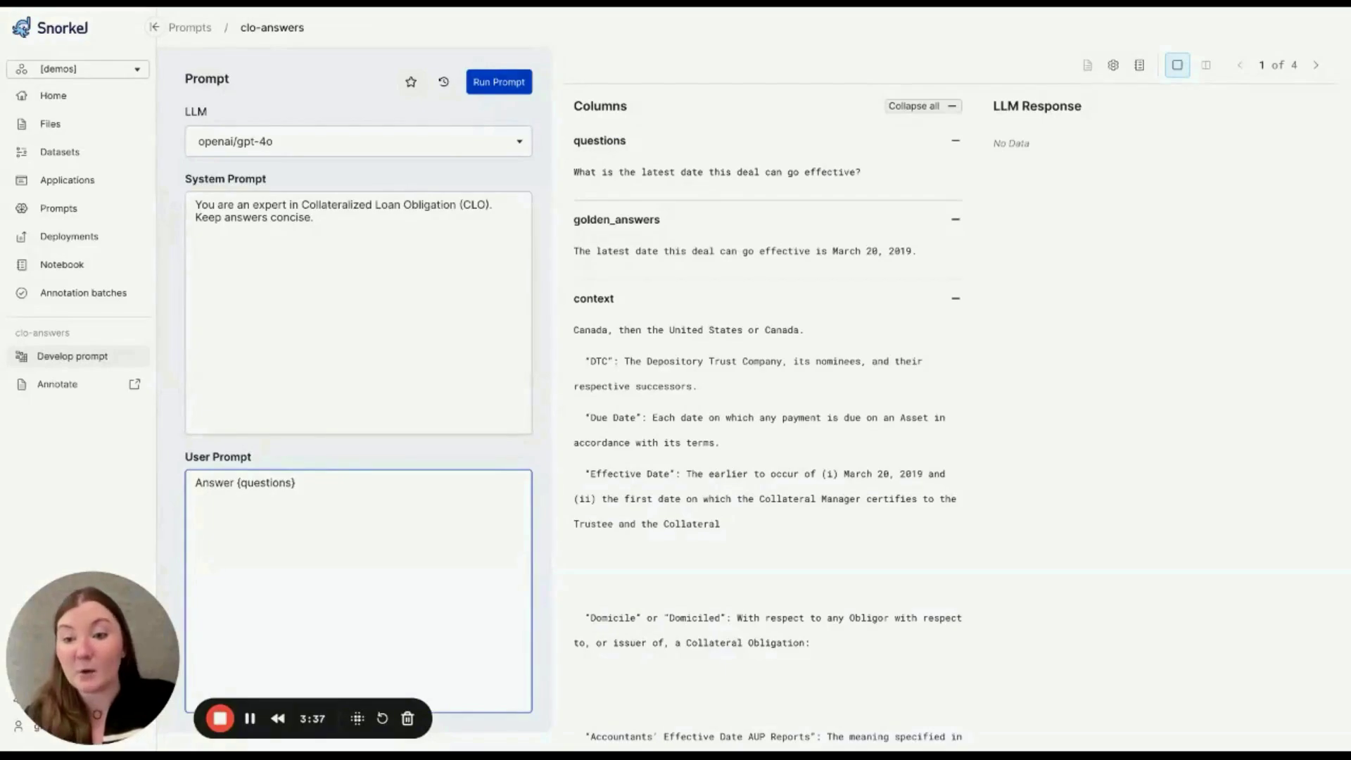
{"action": "type", "text": "based "}
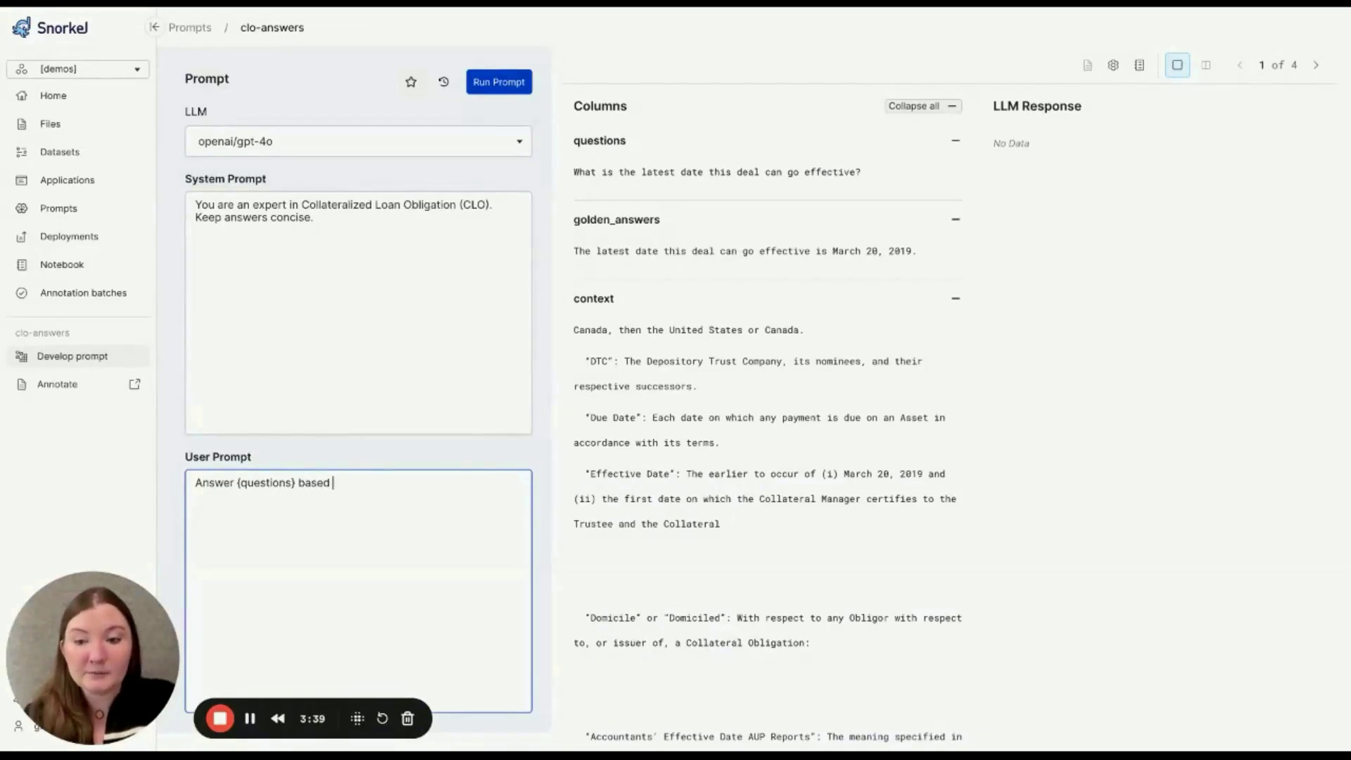
{"action": "type", "text": "on {cont"}
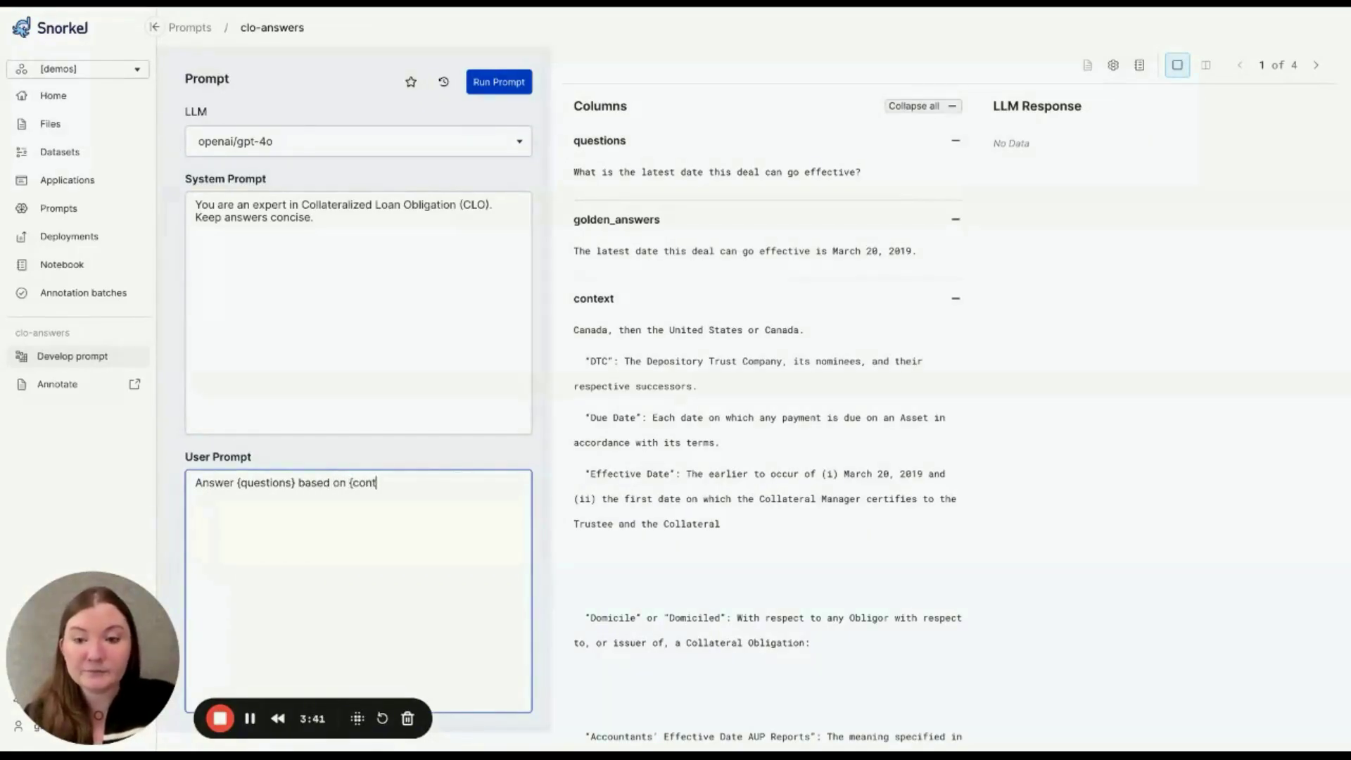
{"action": "type", "text": "ext"}
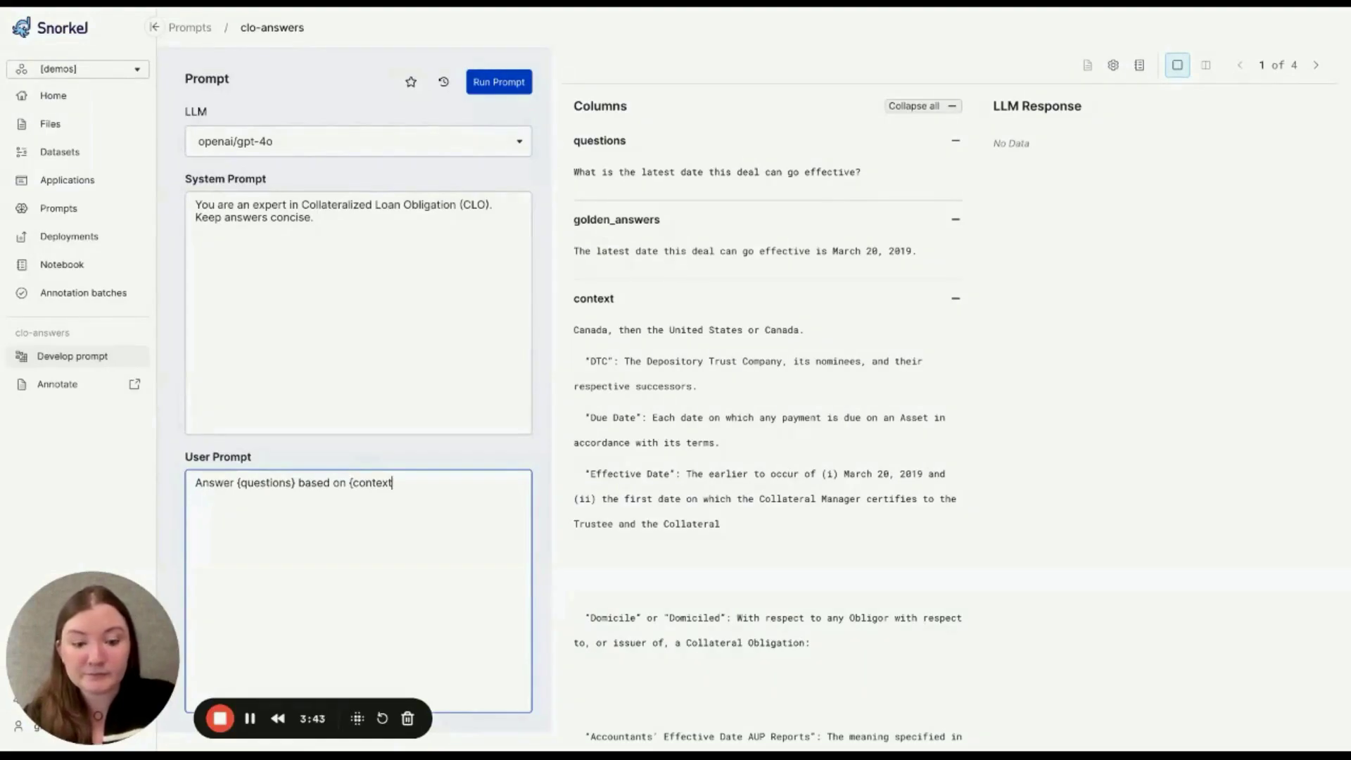
{"action": "type", "text": "}"}
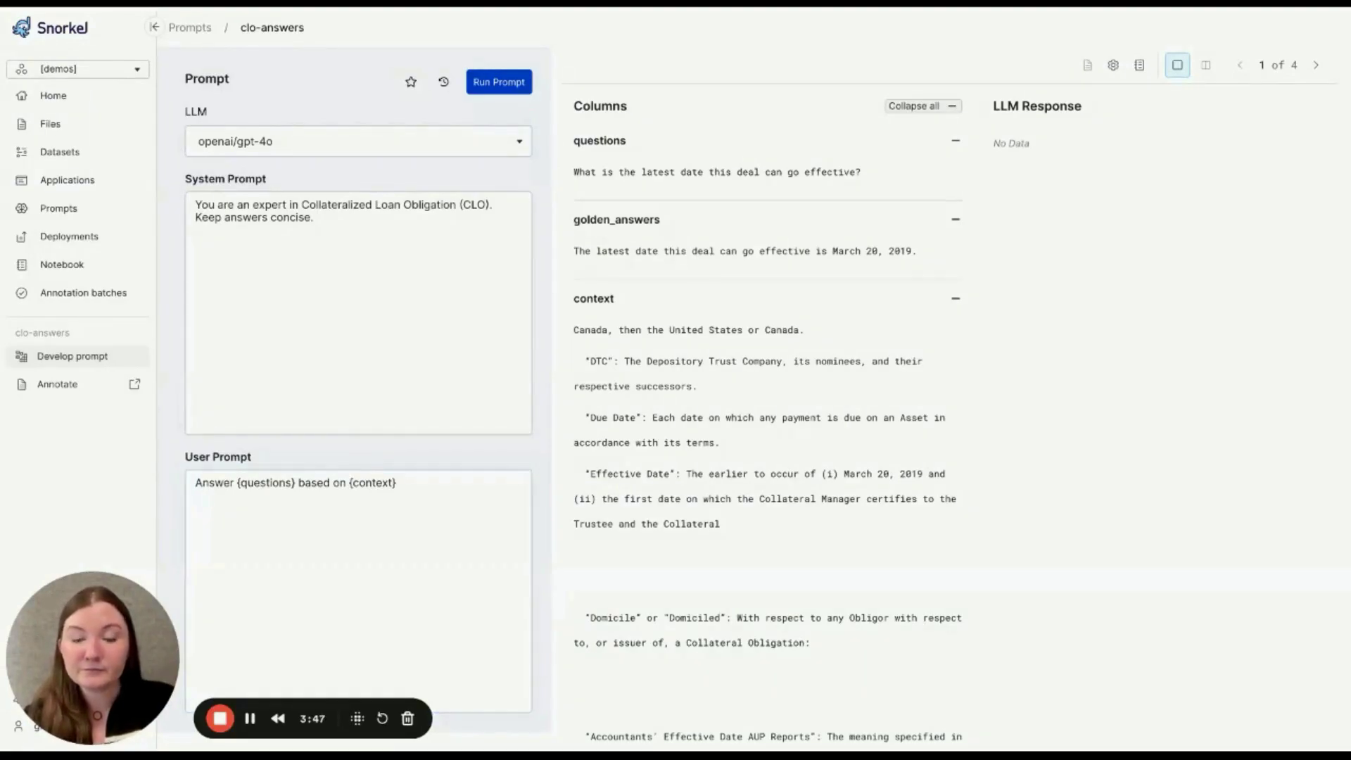
{"action": "left_click", "coordinate": [396, 483]}
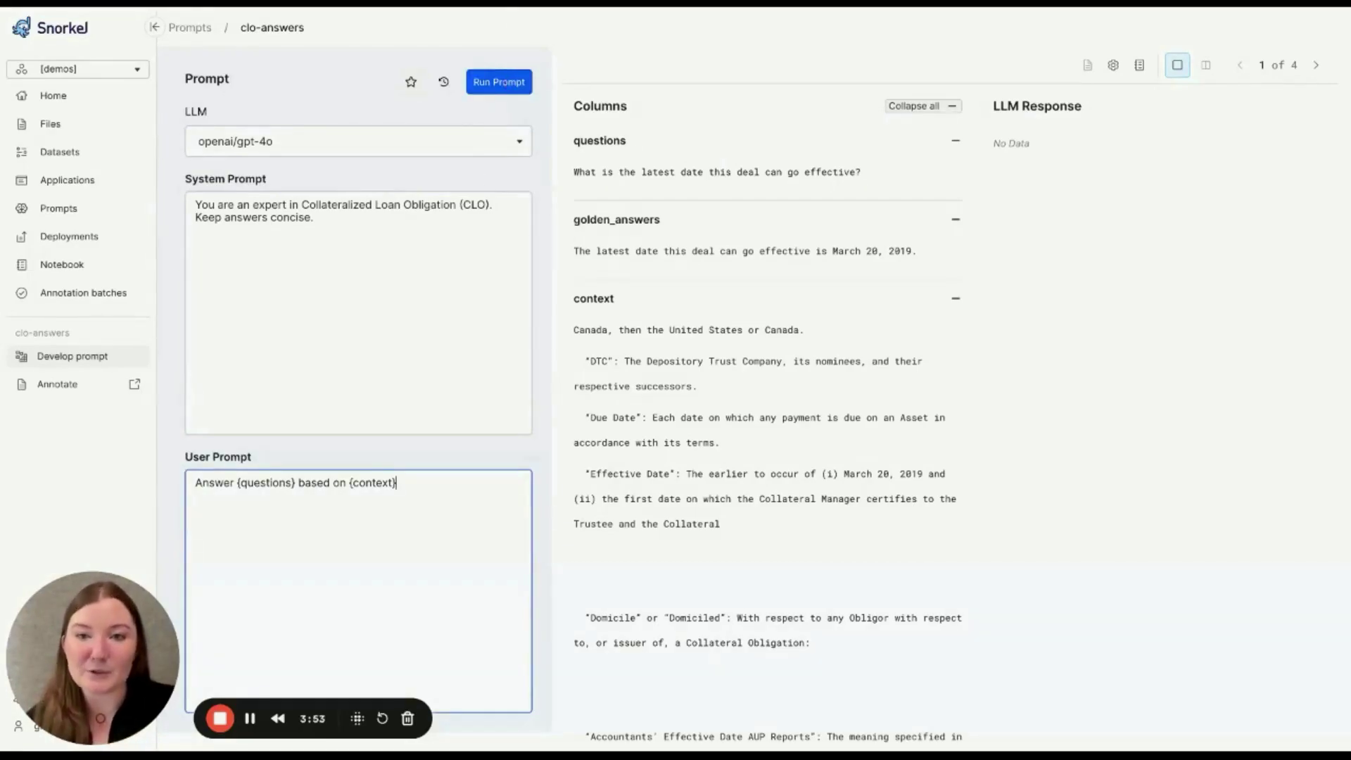
{"action": "left_click", "coordinate": [508, 83]}
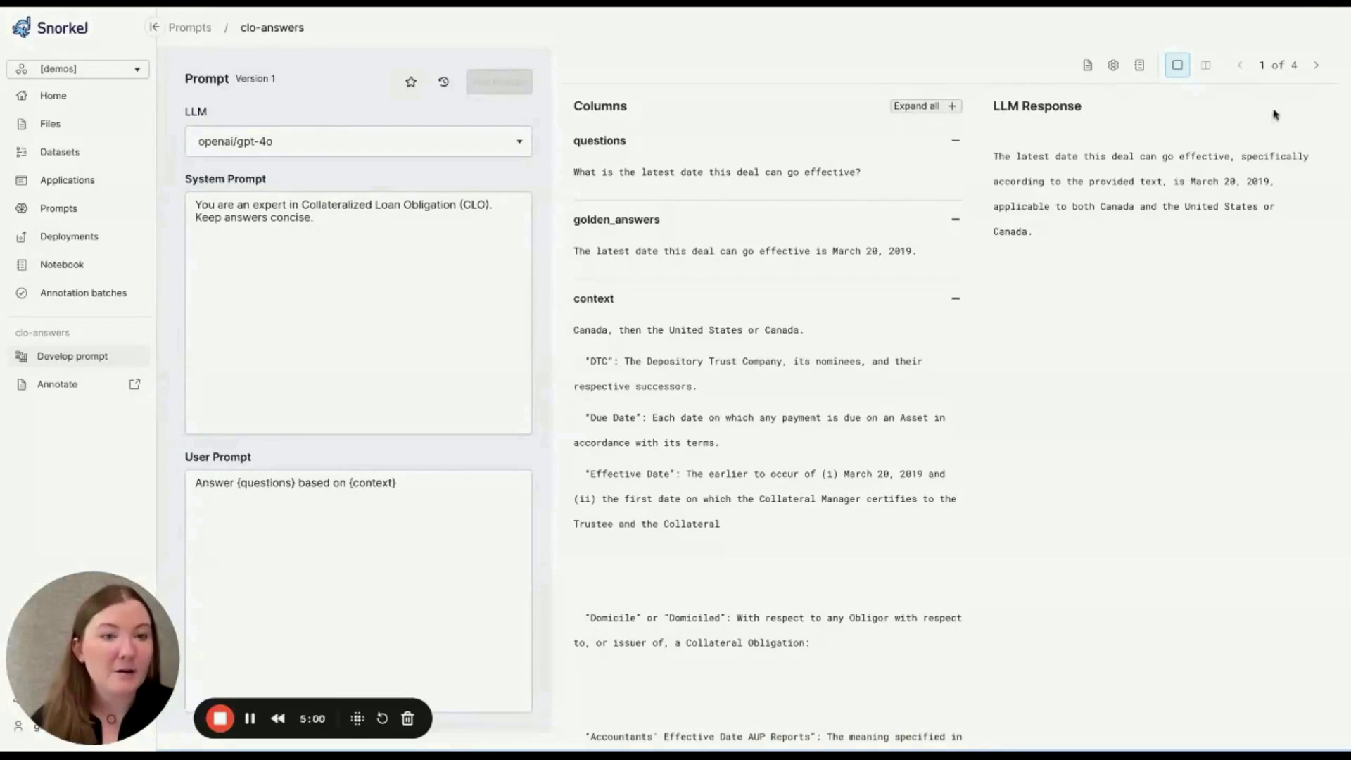
Step: Show the second record and replace the user prompt with the pasted template containing Financial Document {context} and Output Question: {questions} sections
{"action": "left_click", "coordinate": [1315, 68]}
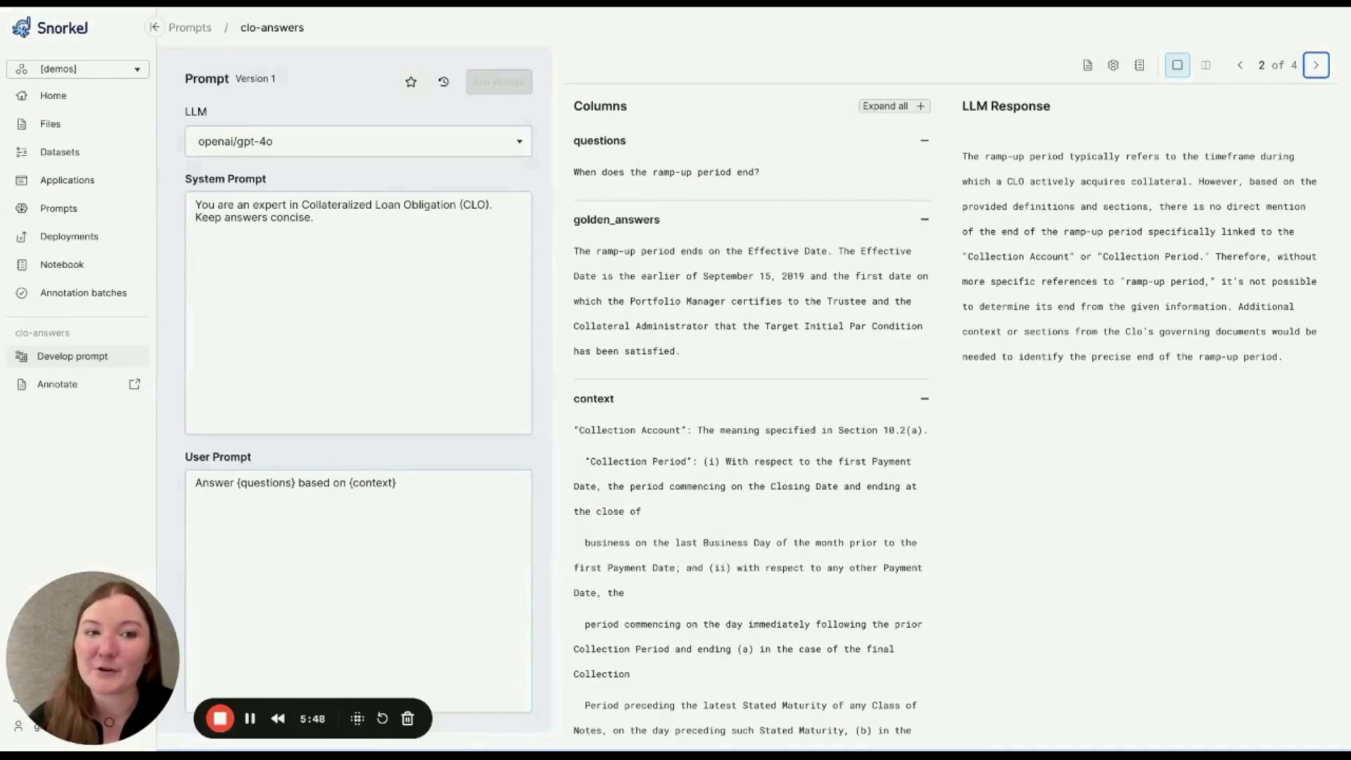
{"action": "left_click", "coordinate": [447, 490]}
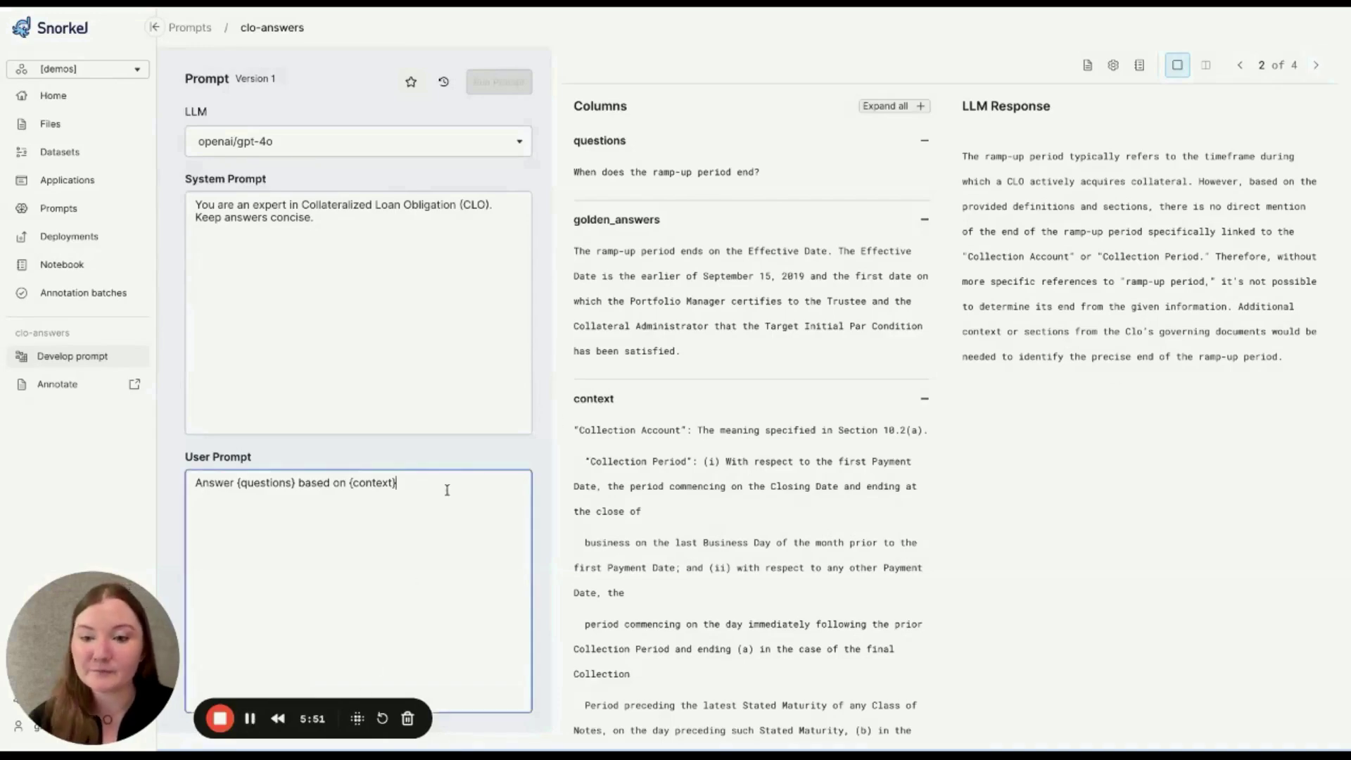
{"action": "left_click_drag", "start_coordinate": [447, 491], "coordinate": [196, 484]}
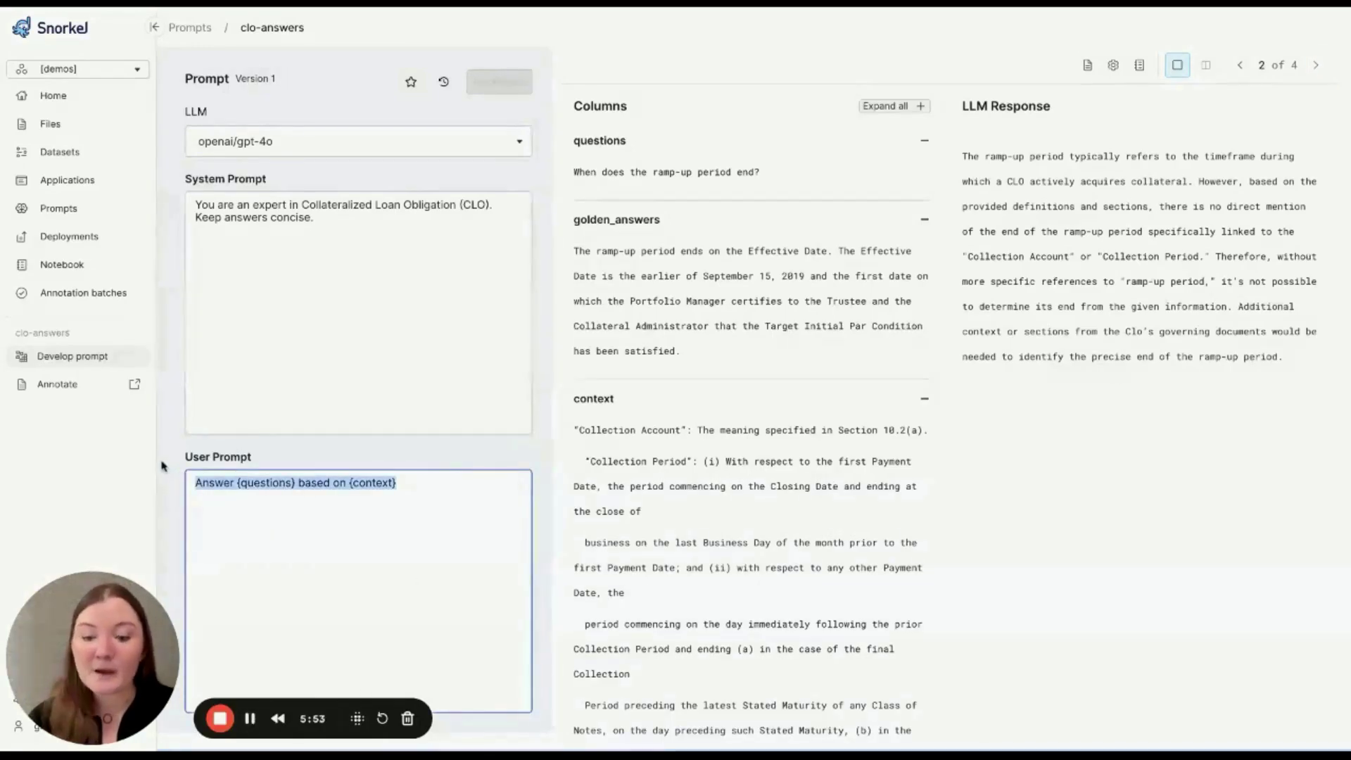
{"action": "key", "text": "ctrl+v"}
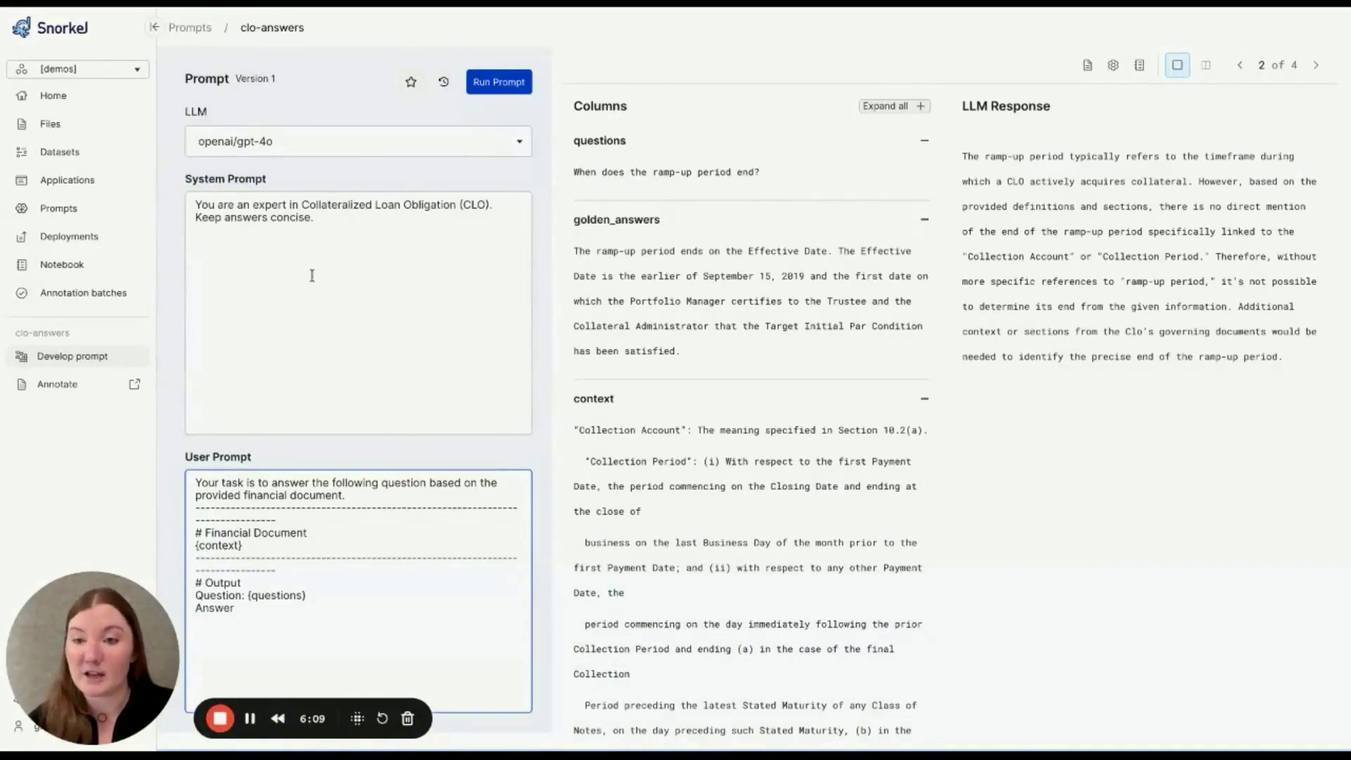
Step: Replace the system prompt with "Provide accurate and concise answers." and run the prompt
{"action": "left_click", "coordinate": [431, 203]}
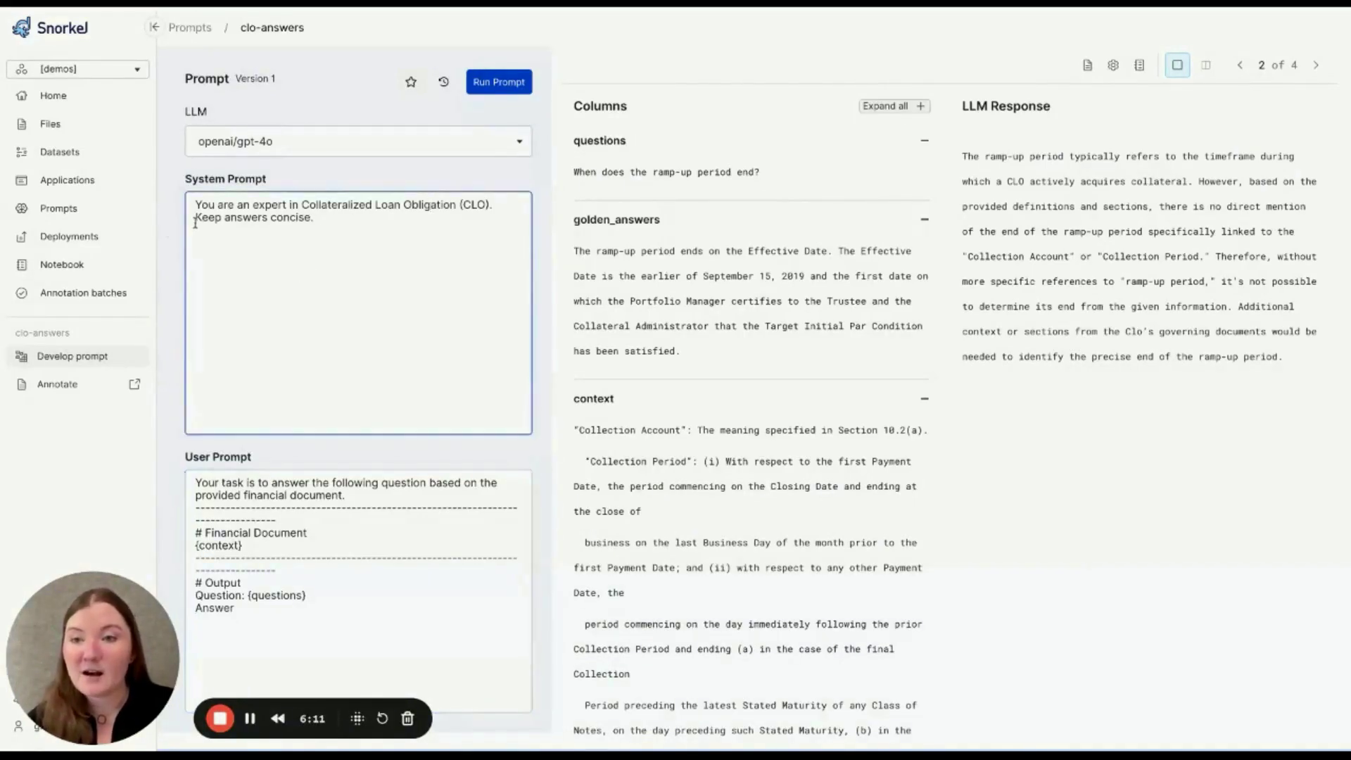
{"action": "left_click_drag", "start_coordinate": [195, 218], "coordinate": [192, 199]}
{"action": "key", "text": "BackSpace"}
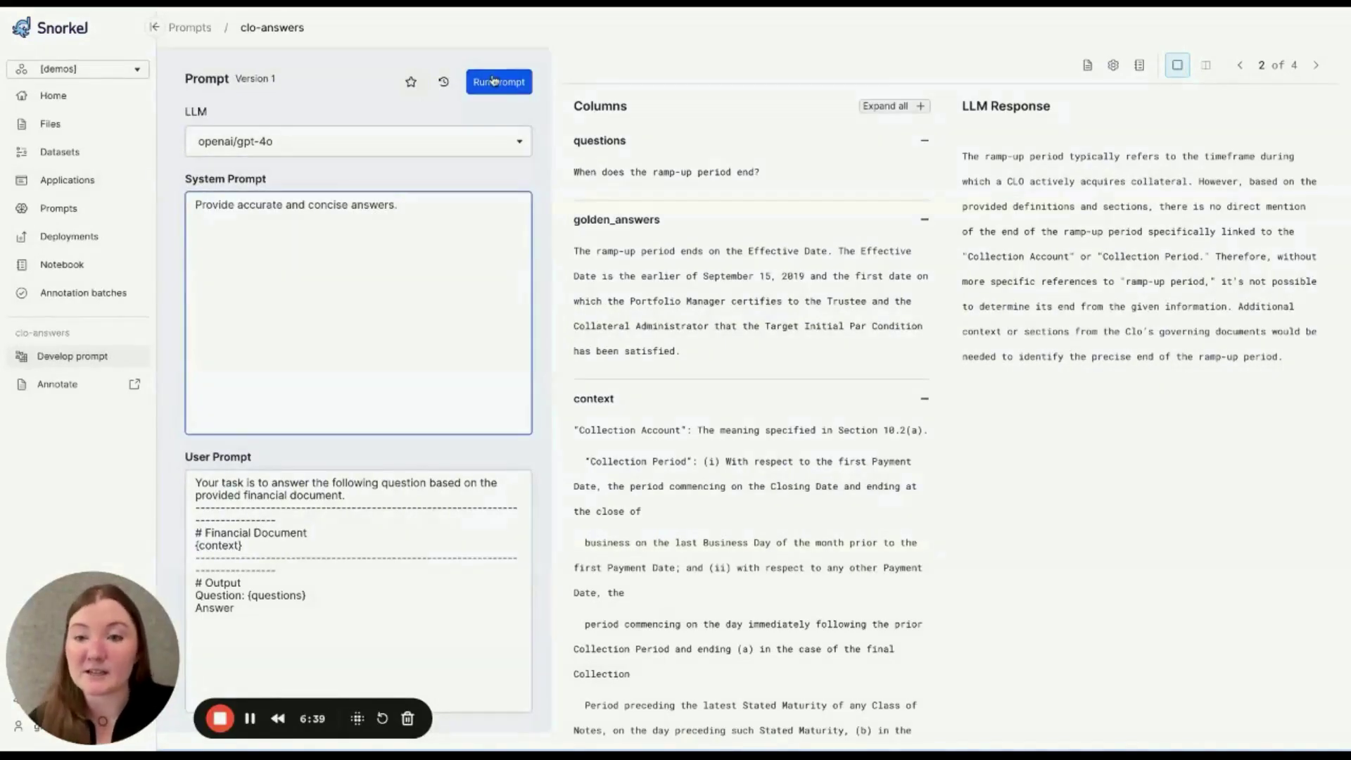
{"action": "left_click", "coordinate": [493, 81]}
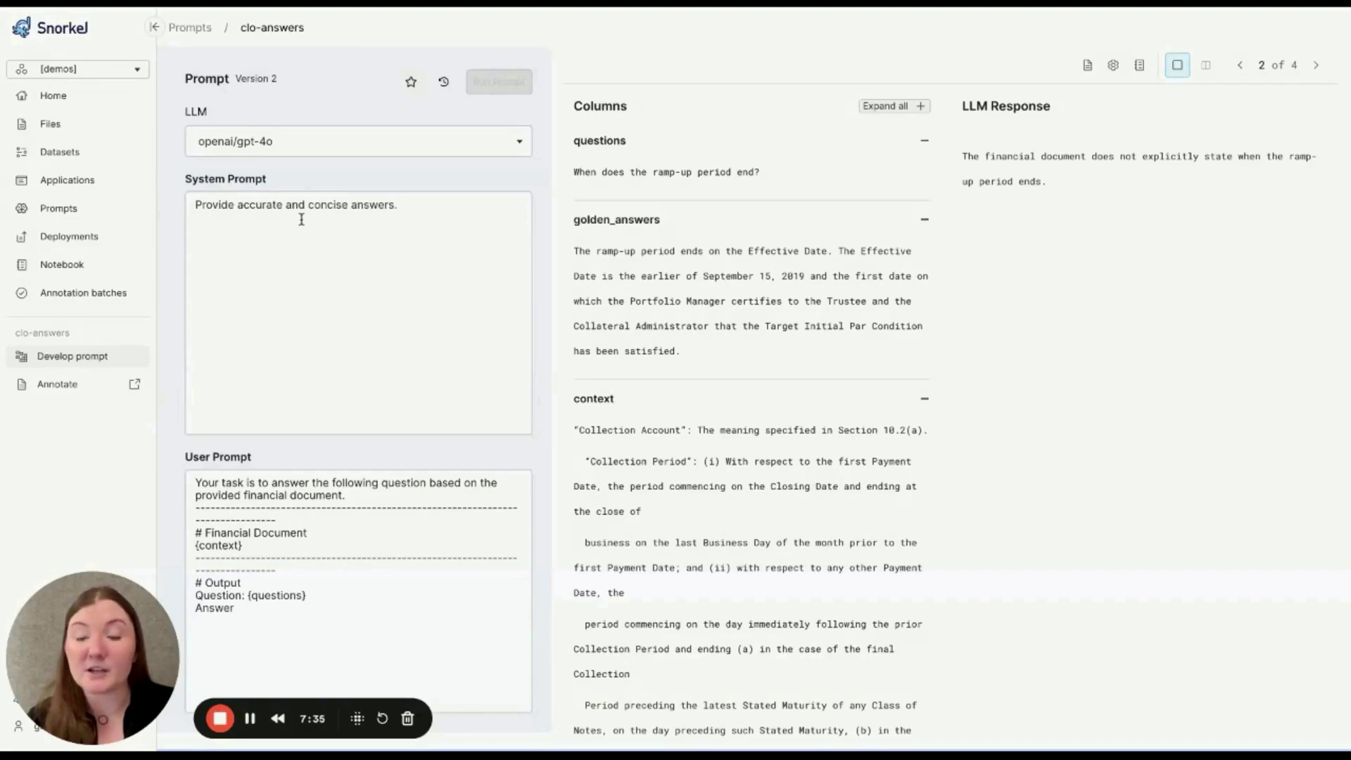
Step: Replace the system prompt with the pasted CLO expert instructions containing Task, Requirements, Synonyms and Examples sections, and review the text
{"action": "left_click_drag", "start_coordinate": [447, 203], "coordinate": [97, 204]}
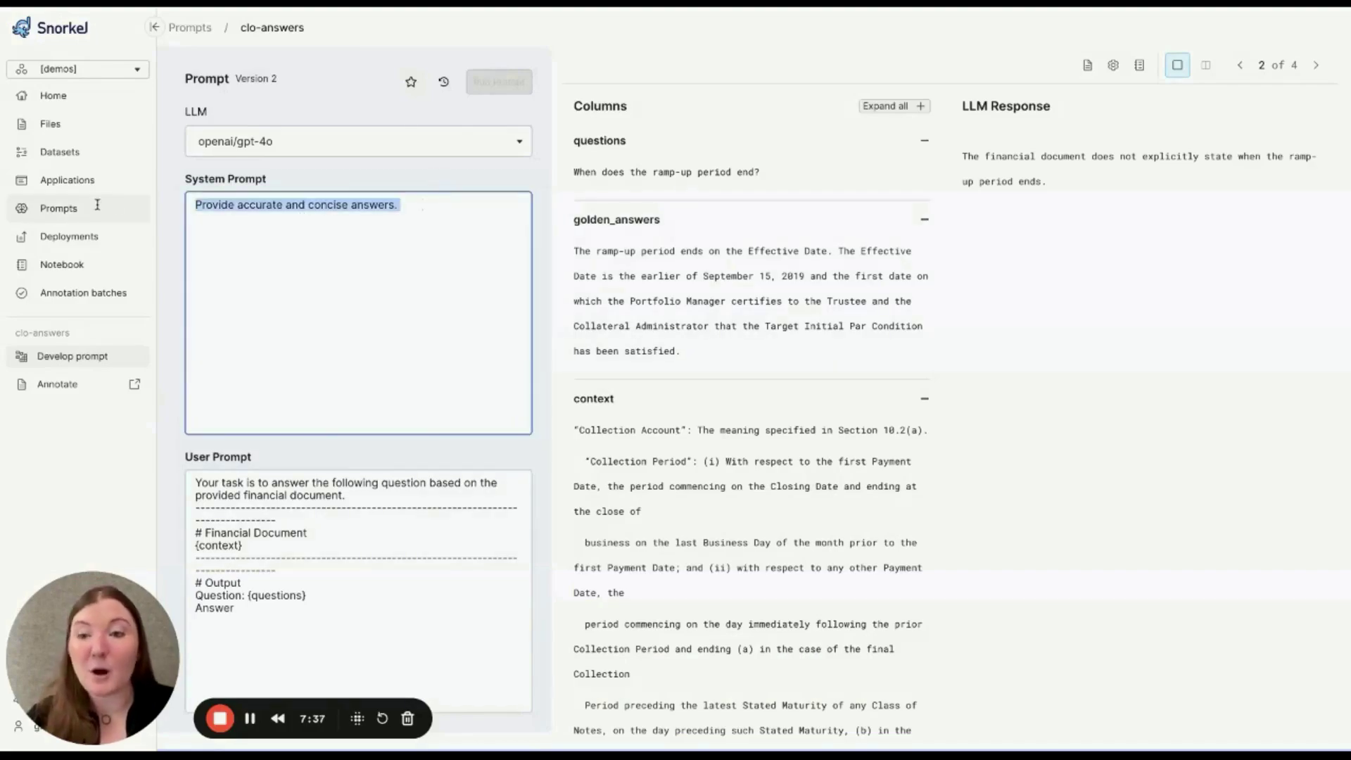
{"action": "key", "text": "ctrl+v"}
{"action": "scroll", "coordinate": [306, 239], "scroll_direction": "up", "scroll_amount": 10}
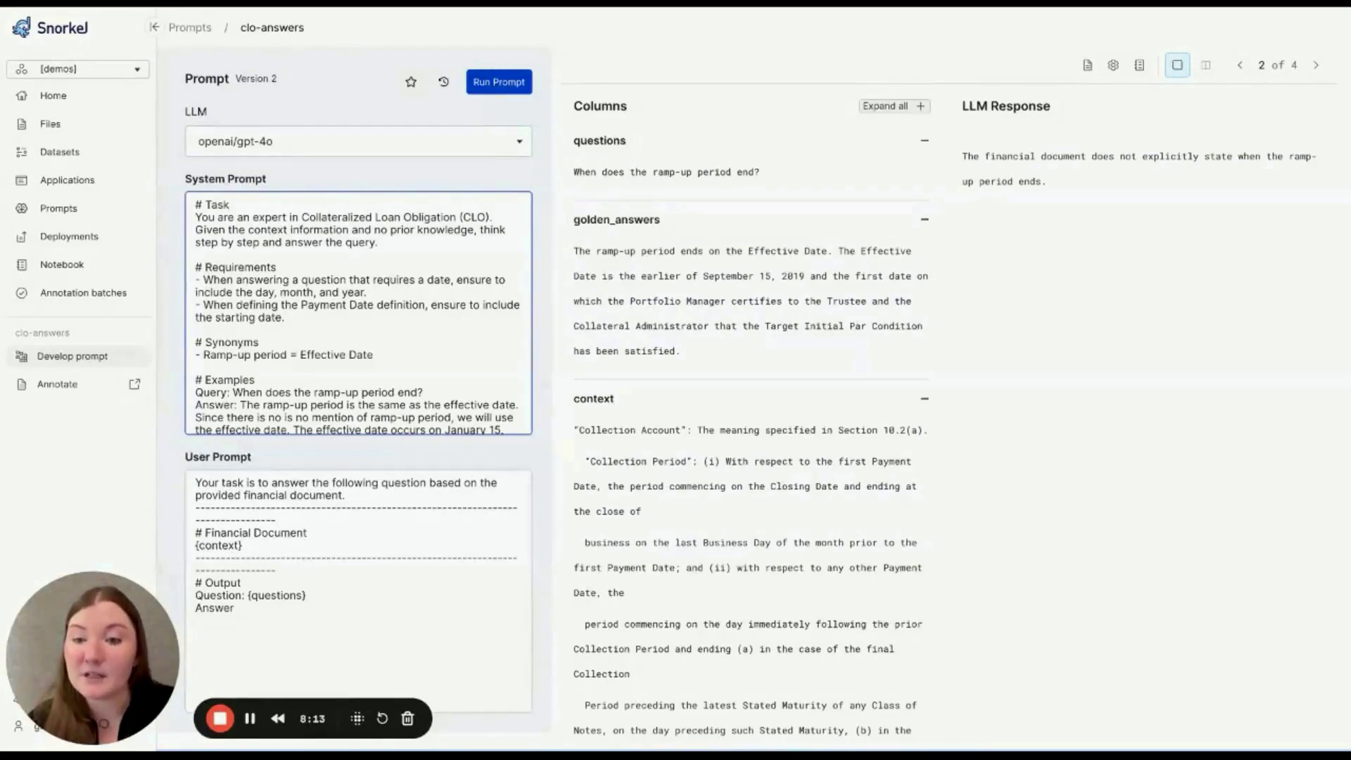
{"action": "scroll", "coordinate": [358, 313], "scroll_direction": "down", "scroll_amount": 3}
{"action": "scroll", "coordinate": [358, 314], "scroll_direction": "down", "scroll_amount": 1}
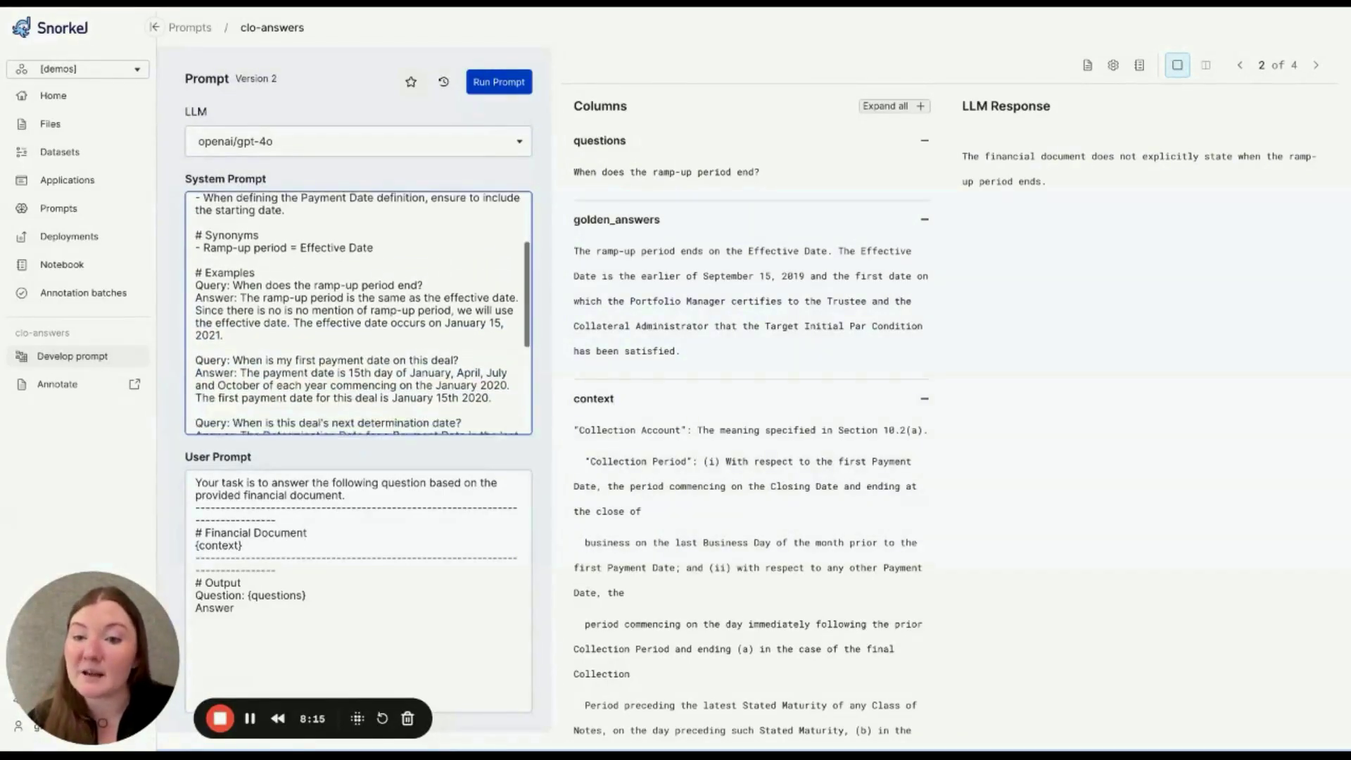
{"action": "scroll", "coordinate": [370, 392], "scroll_direction": "down", "scroll_amount": 5}
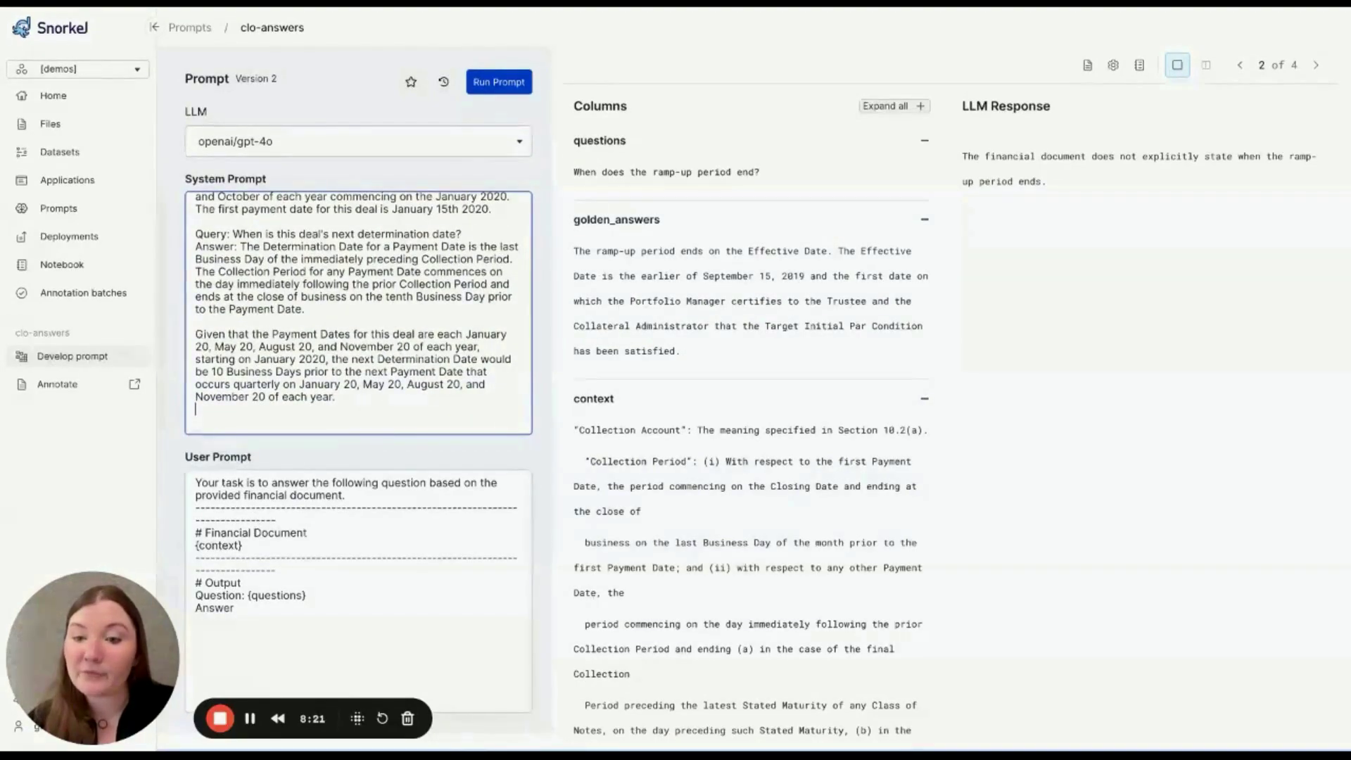
Step: Delete the opening sentence "Your task is to answer the following question based on the provided financial document." from the user prompt
{"action": "left_click", "coordinate": [194, 508]}
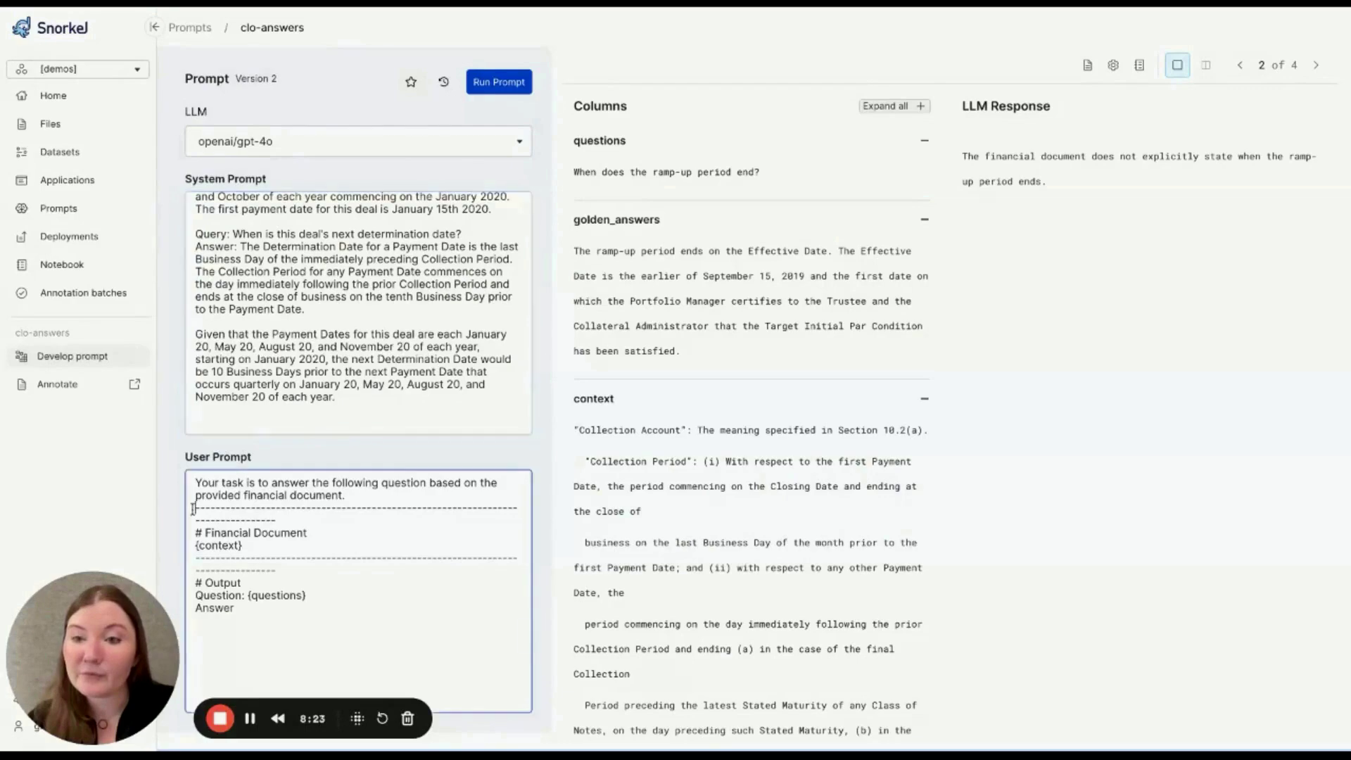
{"action": "left_click_drag", "start_coordinate": [194, 508], "coordinate": [183, 476]}
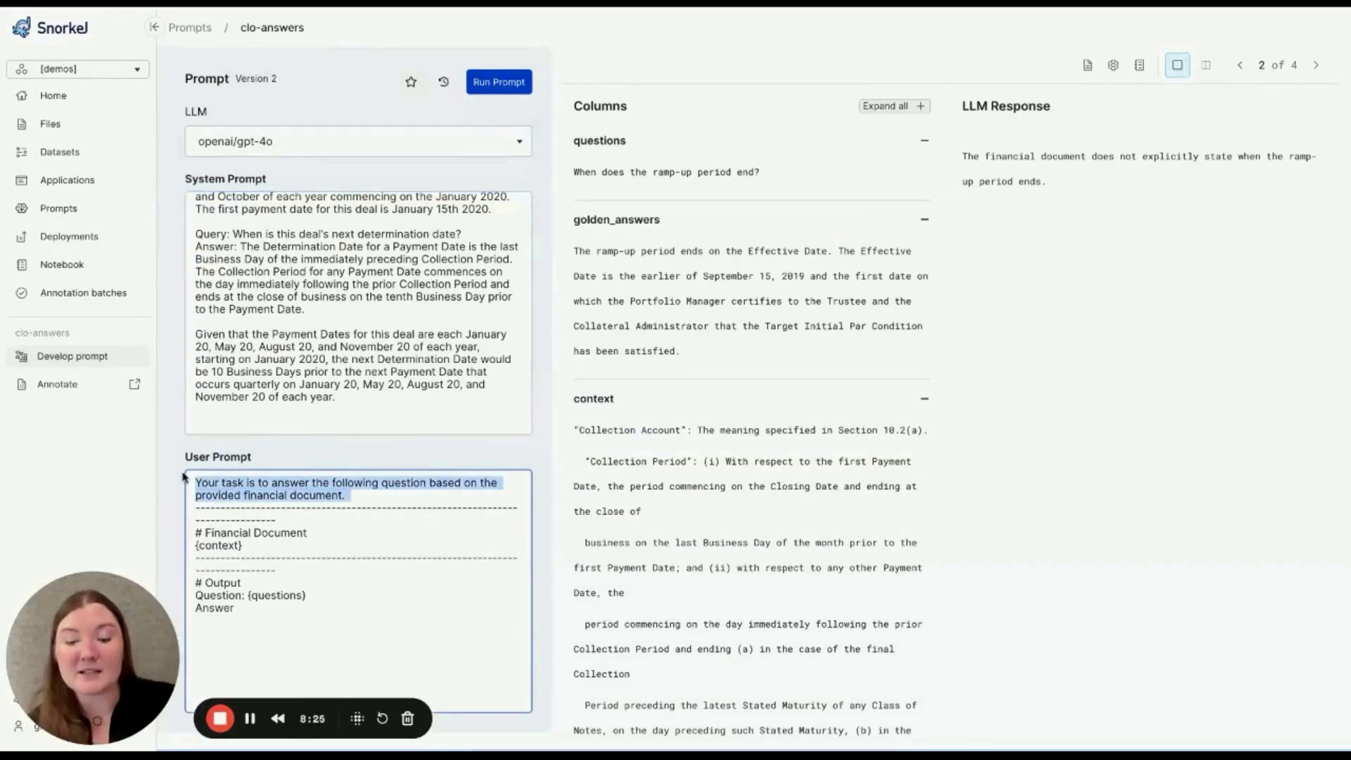
{"action": "key", "text": "BackSpace"}
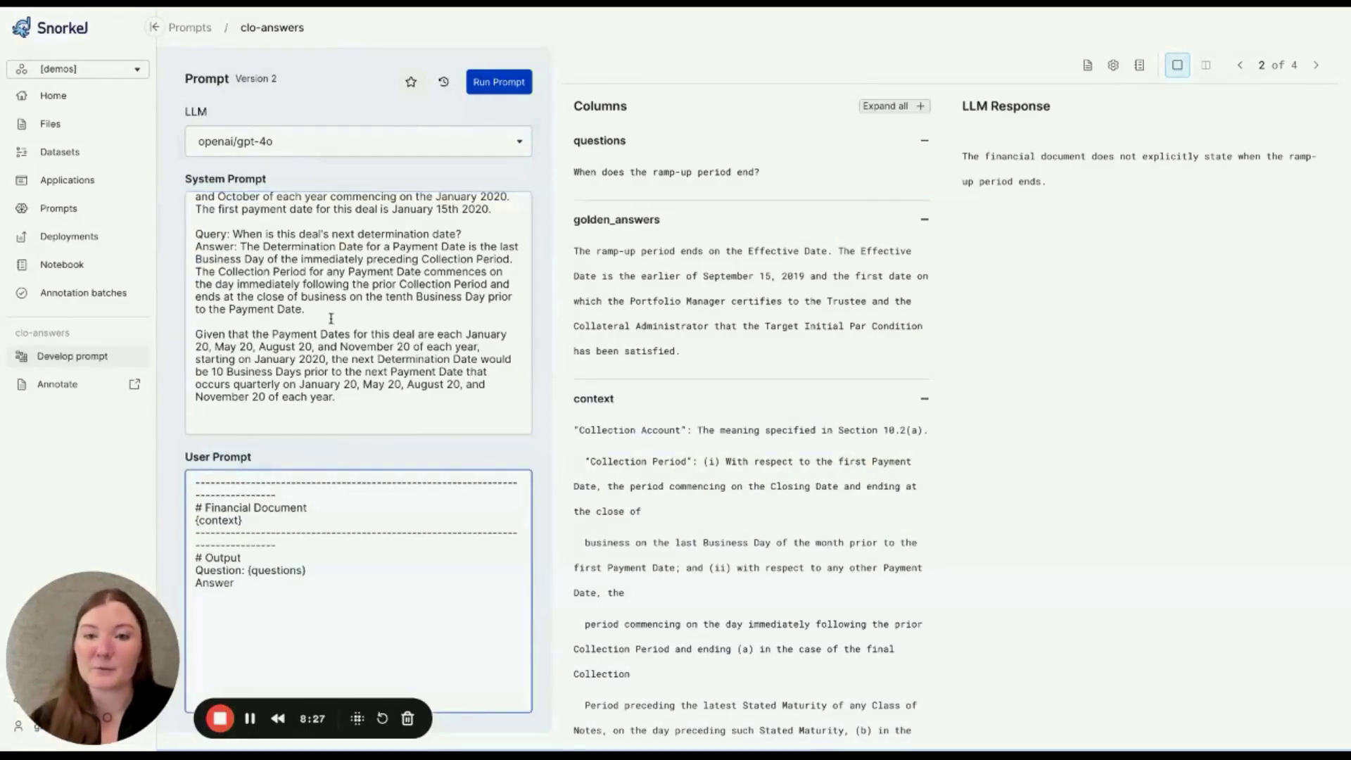
Step: Run the revised prompt and check its responses for the first and third records
{"action": "left_click", "coordinate": [486, 84]}
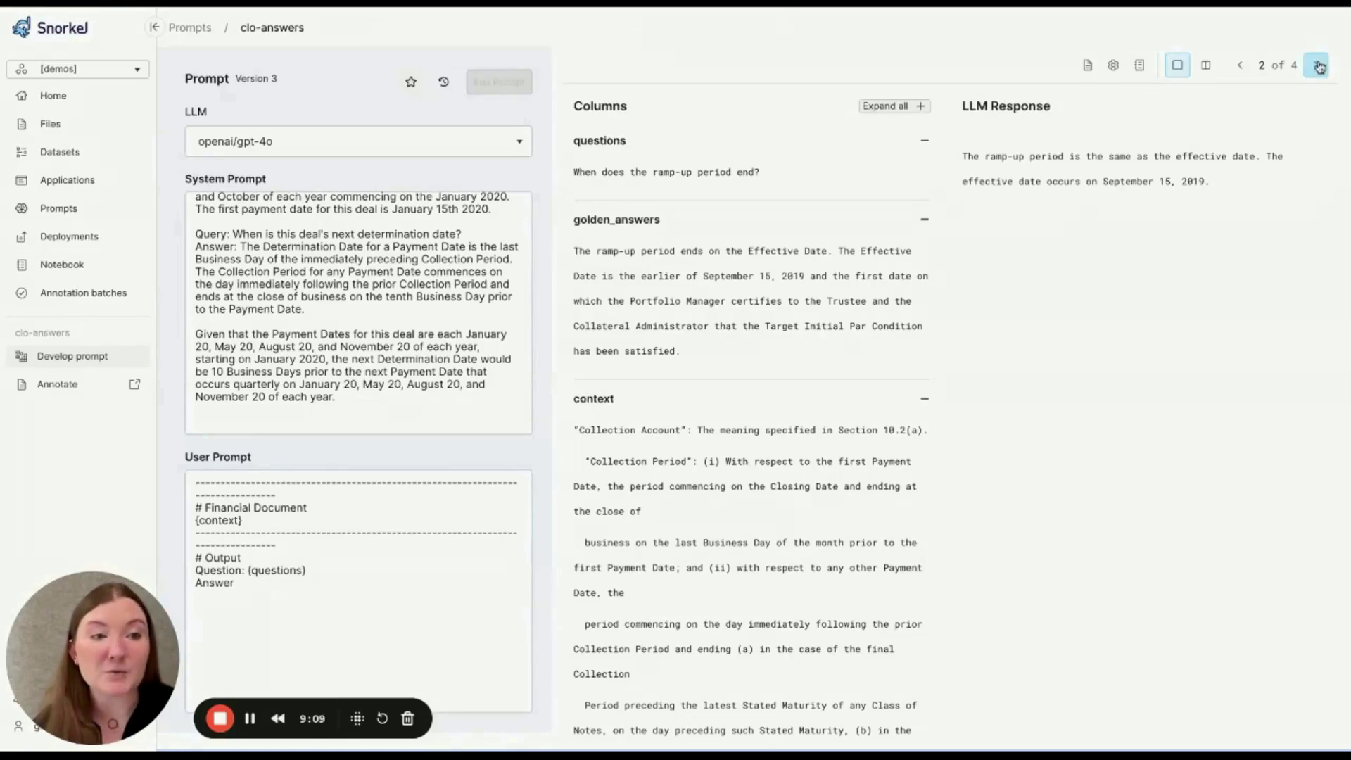
{"action": "left_click", "coordinate": [1242, 66]}
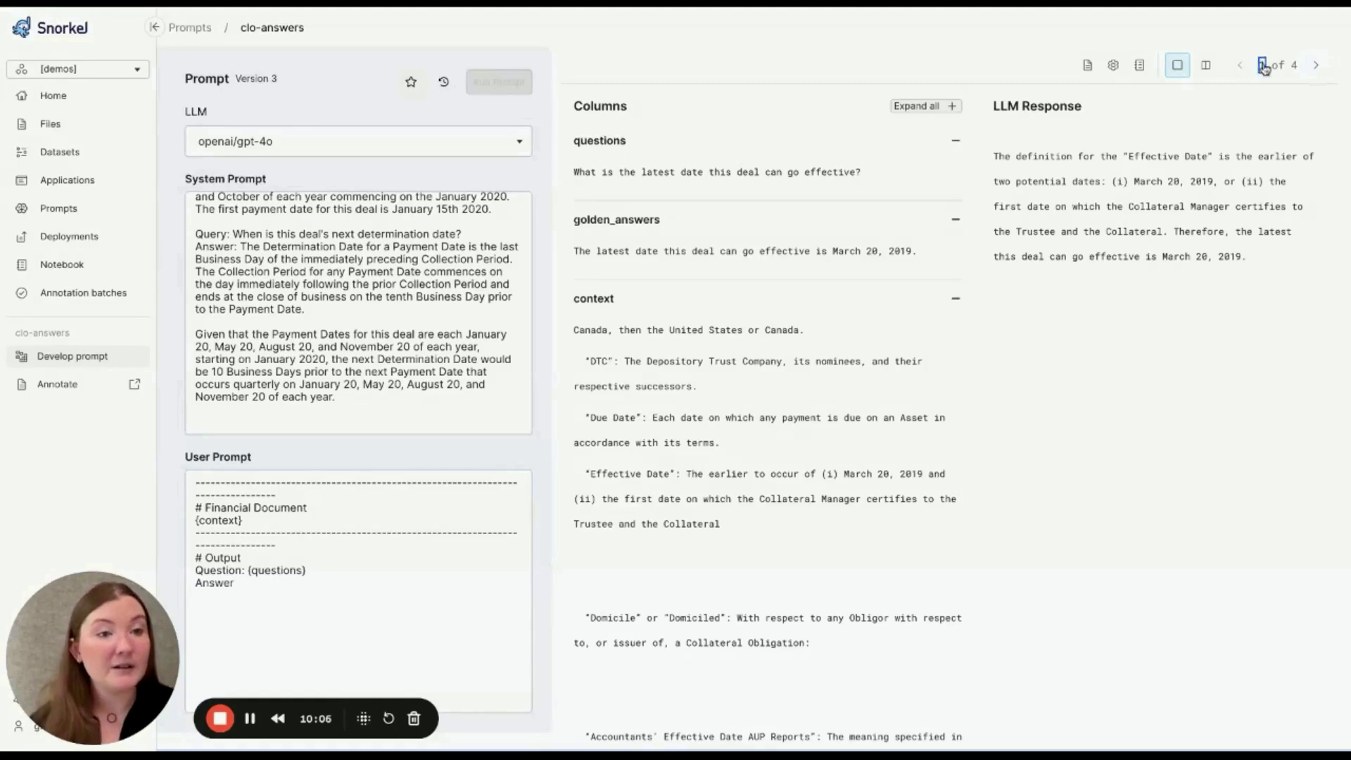
{"action": "left_click", "coordinate": [1262, 65]}
{"action": "key", "text": "BackSpace"}
{"action": "type", "text": "3"}
{"action": "key", "text": "Return"}
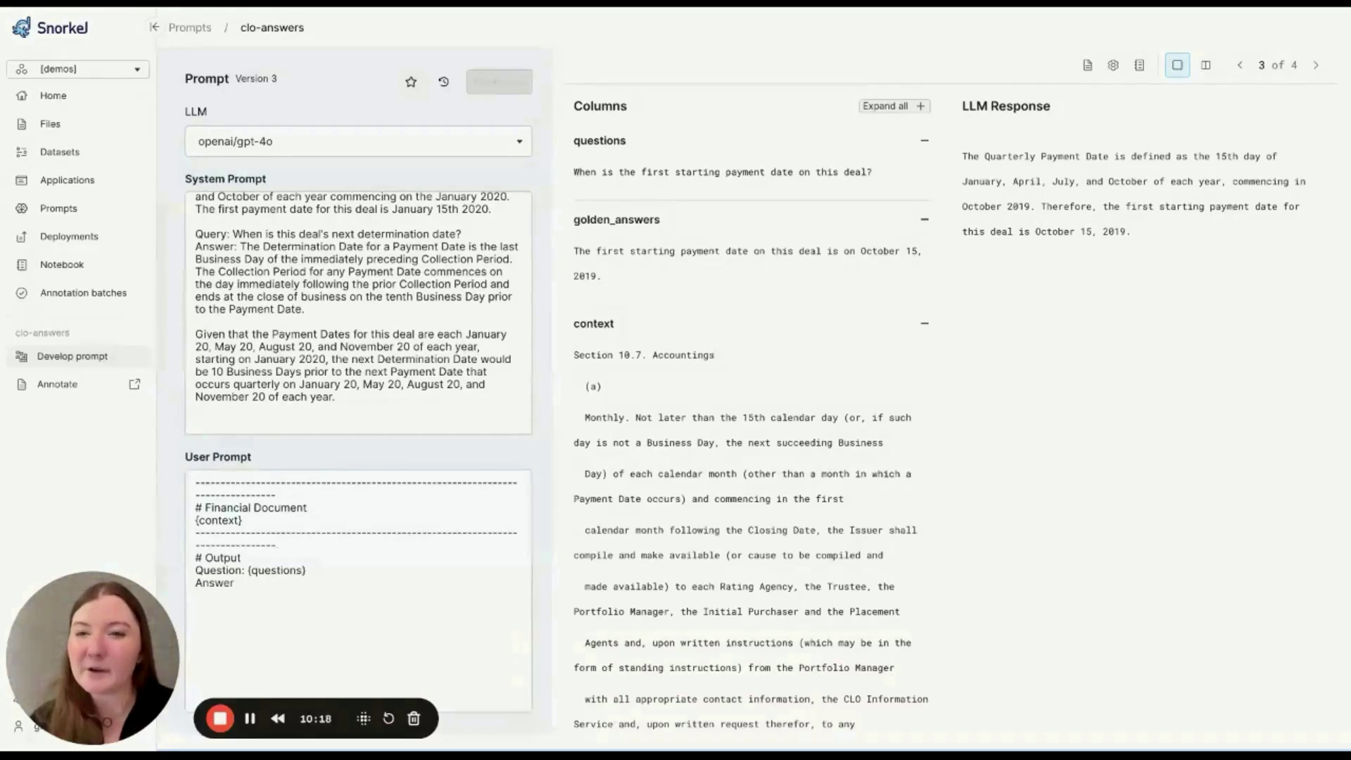
Step: Set the system prompt to "Provide accurate and concise answers.", put Task, Requirements and Synonyms sections before the user prompt's Financial Document section, and run it
{"action": "scroll", "coordinate": [413, 251], "scroll_direction": "up", "scroll_amount": 1}
{"action": "scroll", "coordinate": [412, 252], "scroll_direction": "up", "scroll_amount": 3}
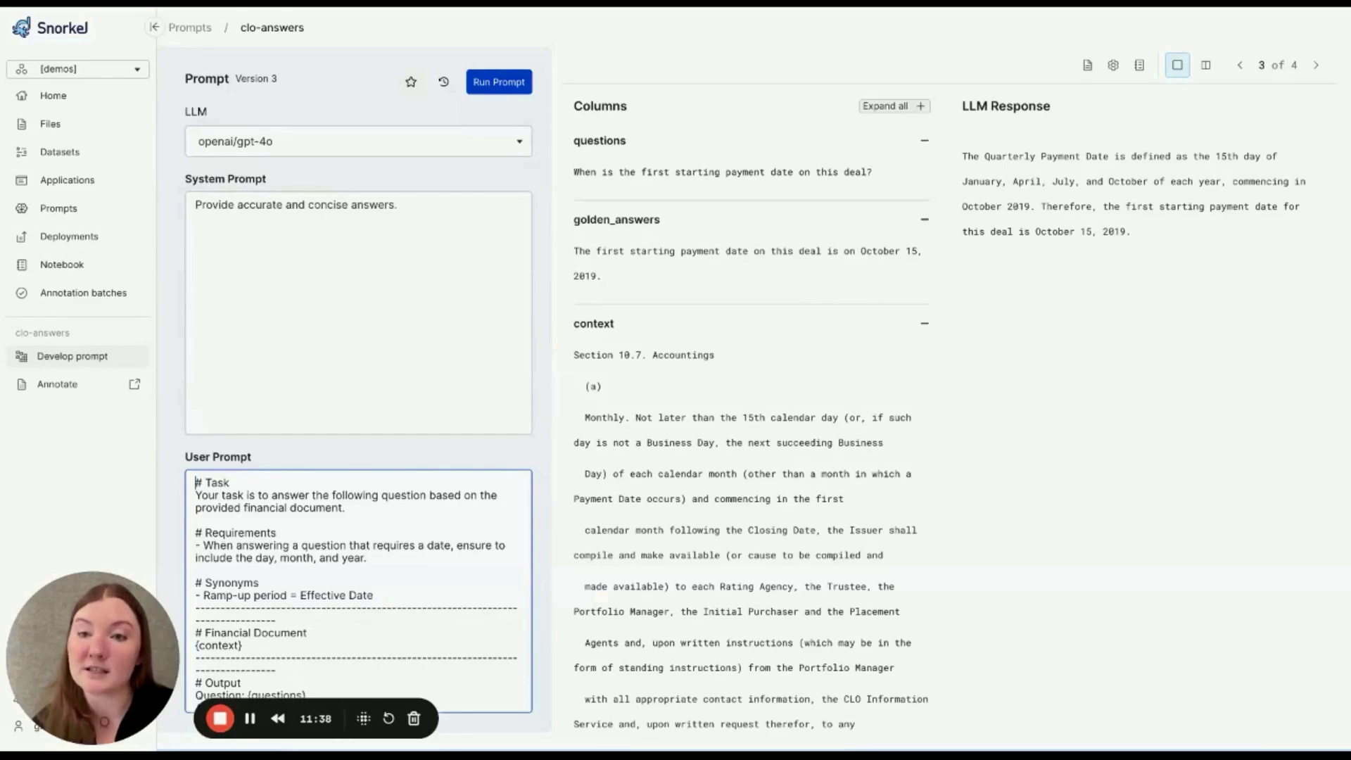
{"action": "left_click", "coordinate": [513, 84]}
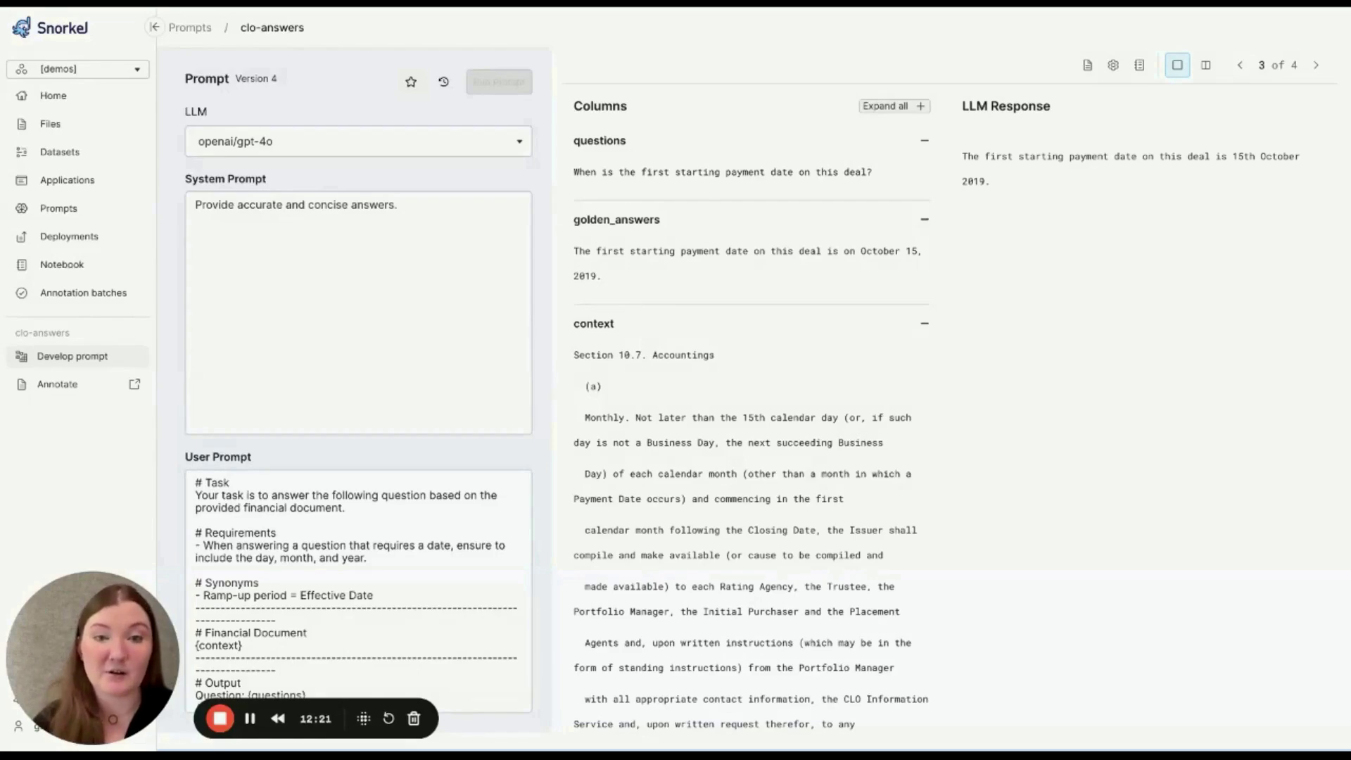
Step: Check the new responses against the golden answers for record 1 and record 2
{"action": "left_click", "coordinate": [1264, 66]}
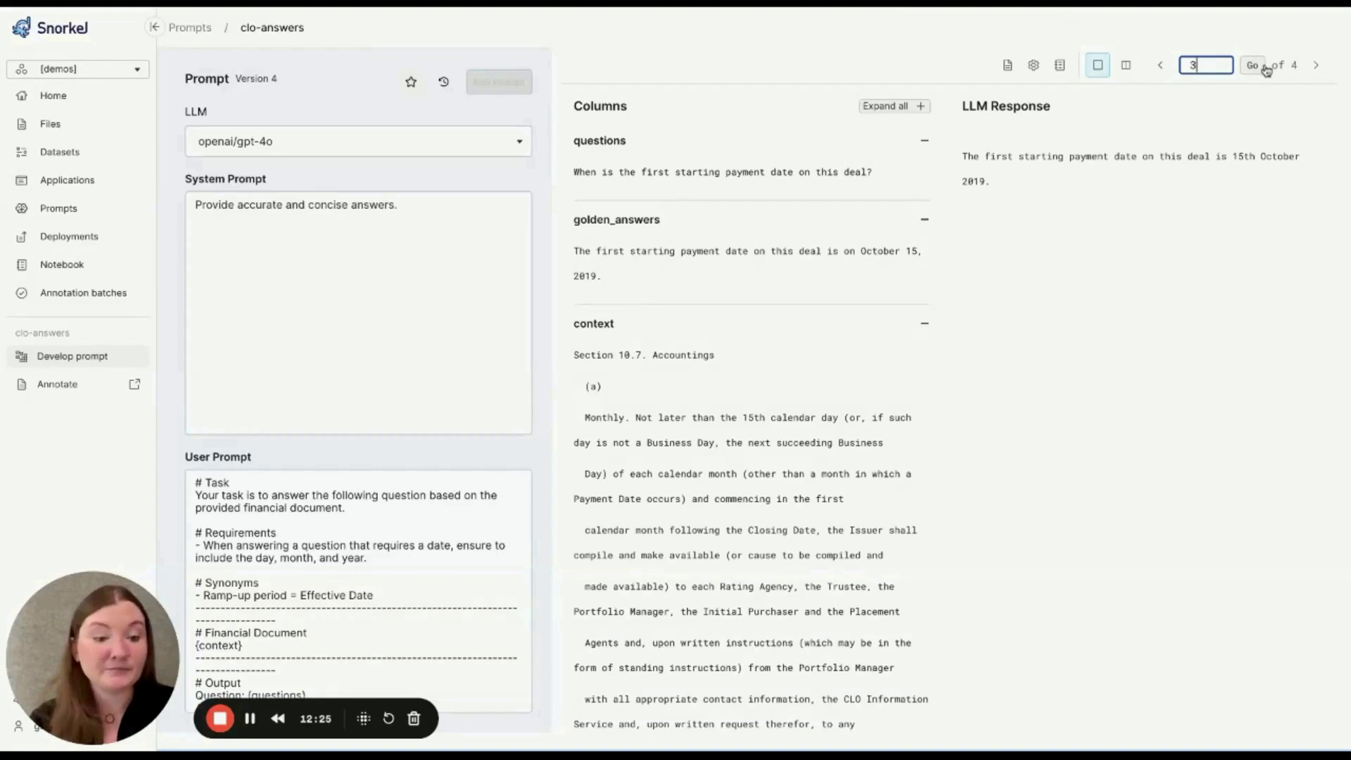
{"action": "type", "text": "1"}
{"action": "left_click", "coordinate": [1265, 68]}
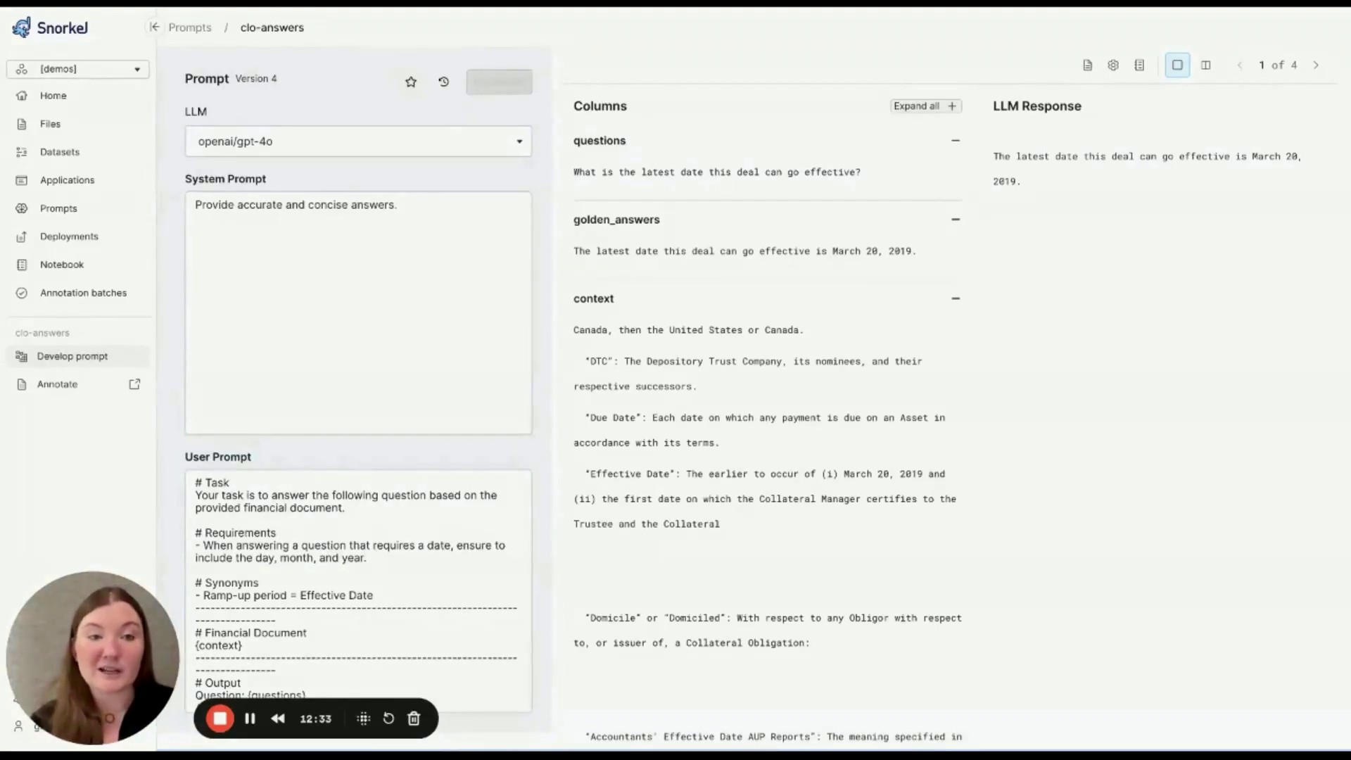
{"action": "double_click", "coordinate": [1263, 68]}
{"action": "key", "text": "BackSpace"}
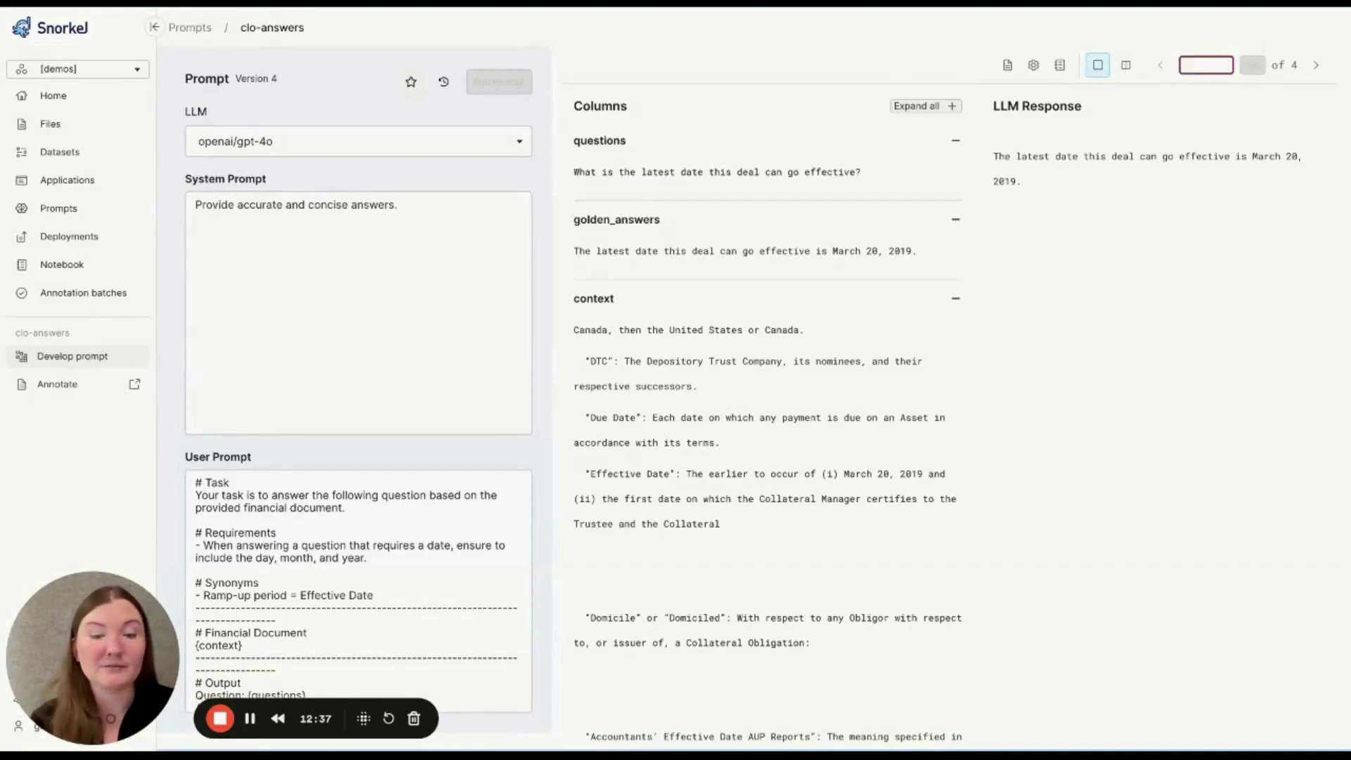
{"action": "type", "text": "2"}
{"action": "key", "text": "Return"}
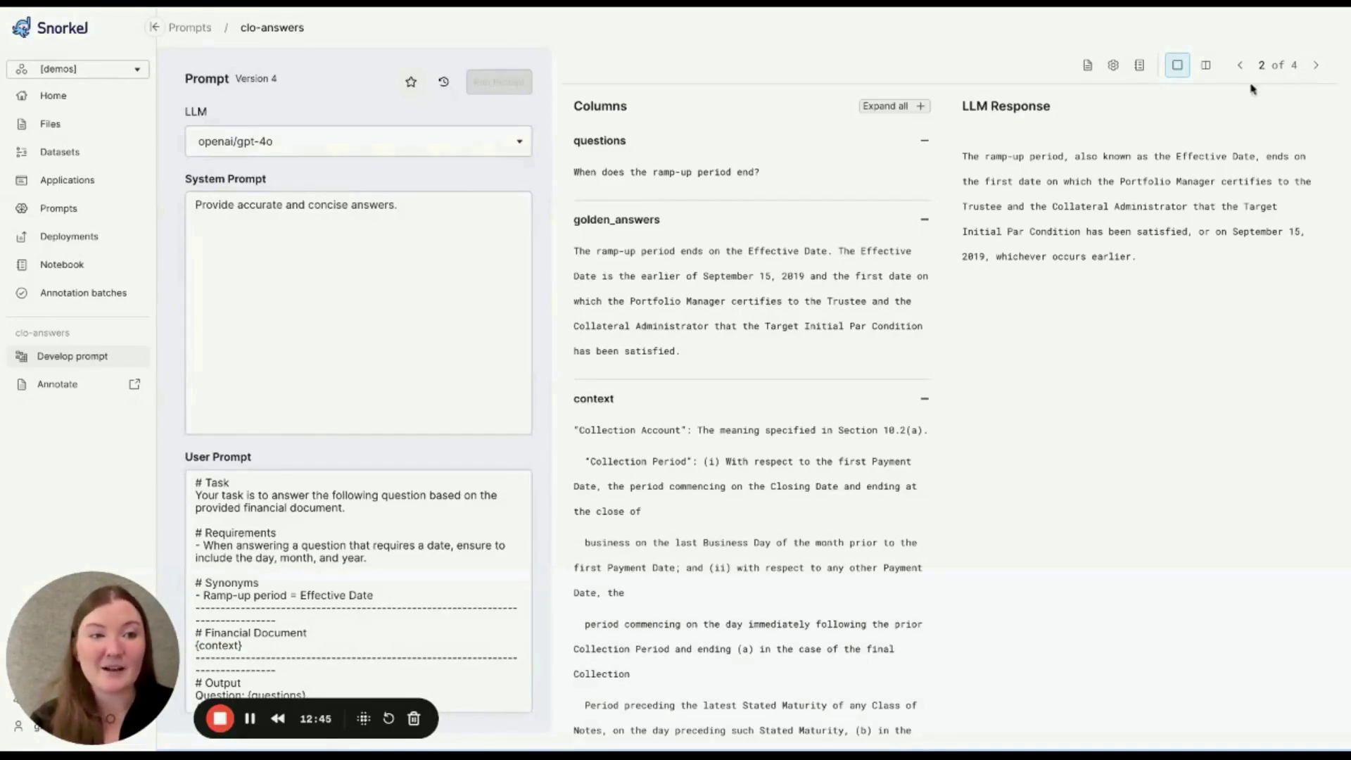
Step: Show record 4 and compare its trustee eligibility response with the golden answer
{"action": "left_click", "coordinate": [1261, 64]}
{"action": "key", "text": "BackSpace"}
{"action": "type", "text": "4"}
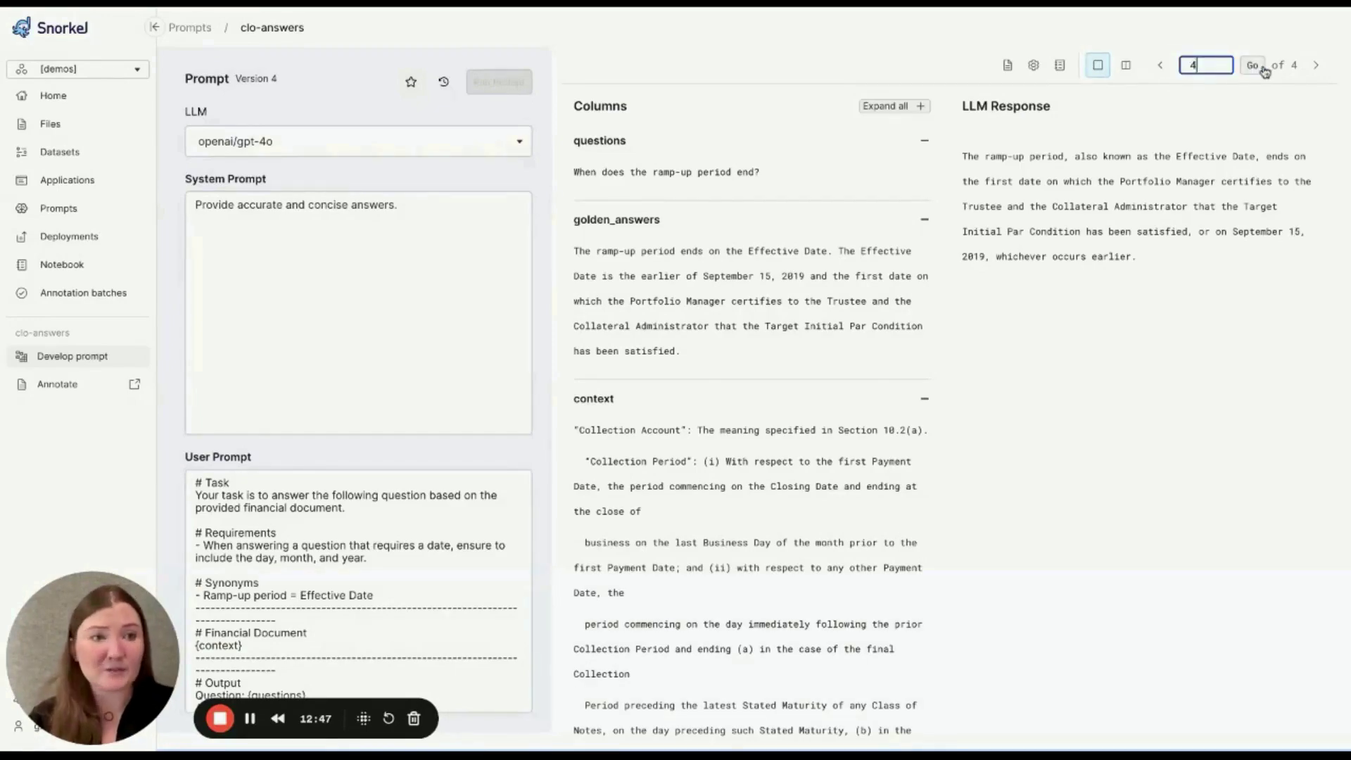
{"action": "left_click", "coordinate": [1252, 65]}
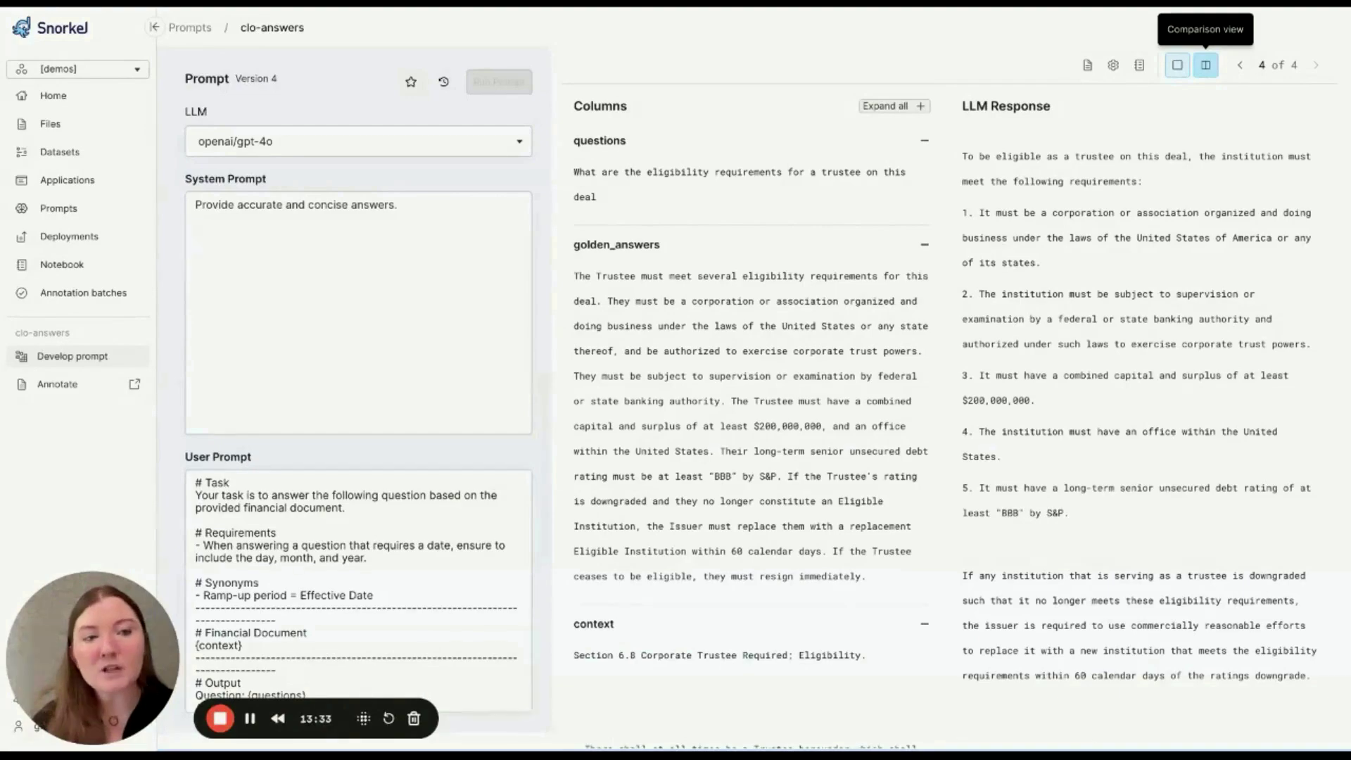
Step: Switch to the comparison view and show record 1 with the responses of two prompt versions side by side
{"action": "left_click", "coordinate": [1205, 65]}
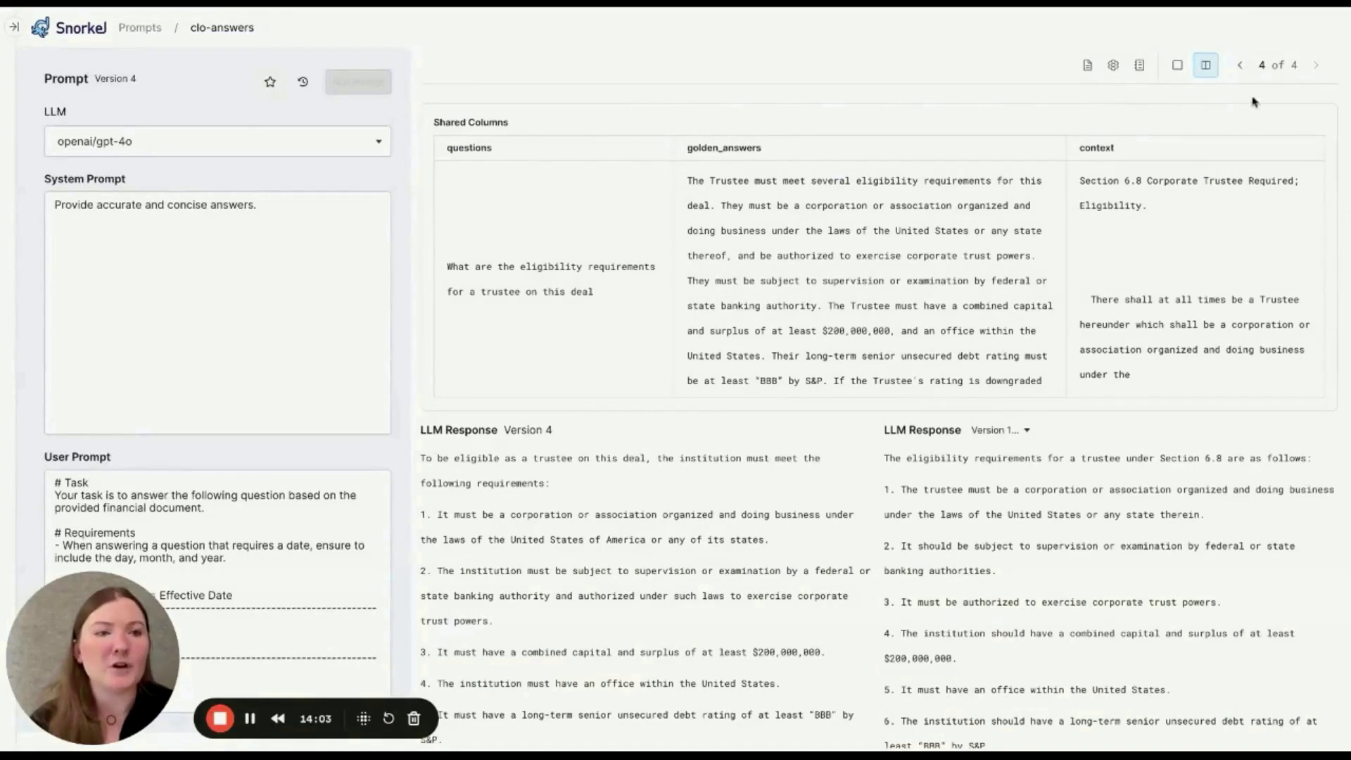
{"action": "left_click", "coordinate": [1266, 66]}
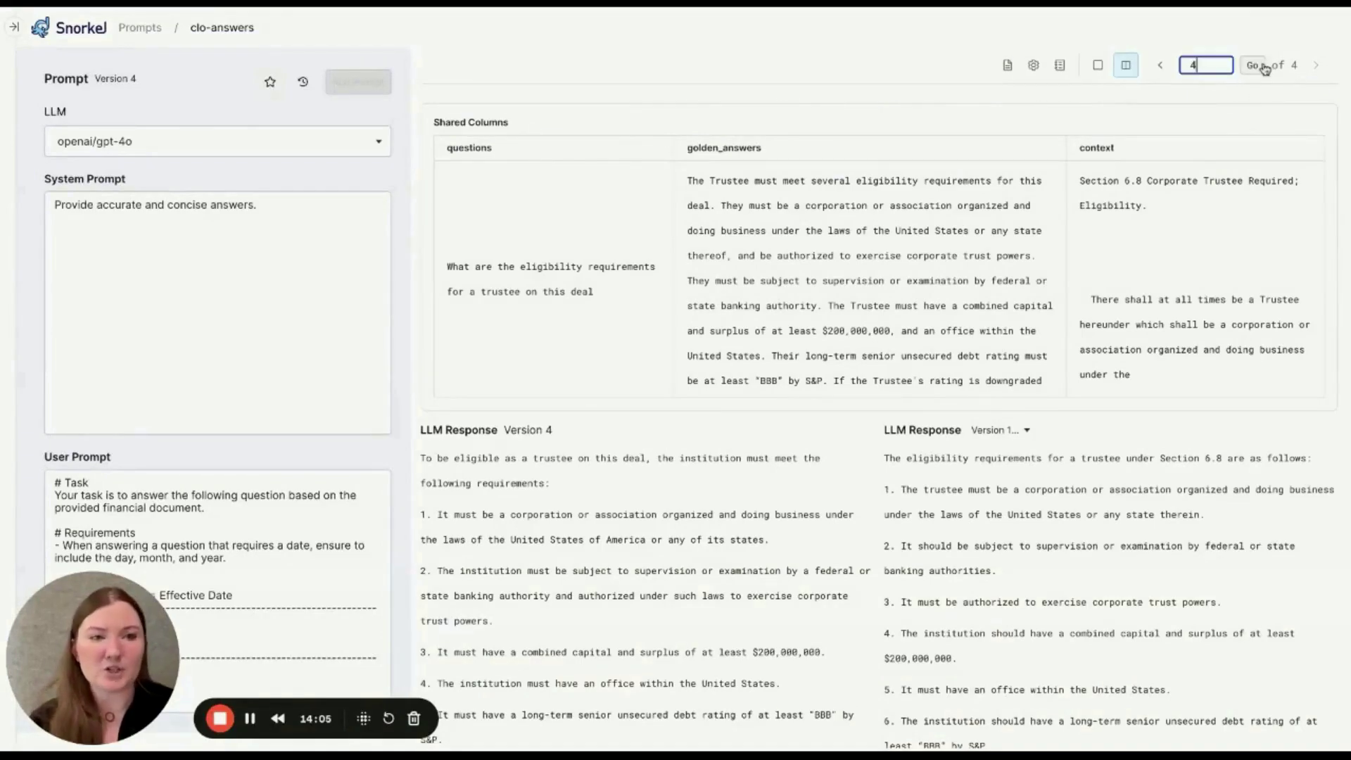
{"action": "key", "text": "BackSpace"}
{"action": "type", "text": "1"}
{"action": "key", "text": "Return"}
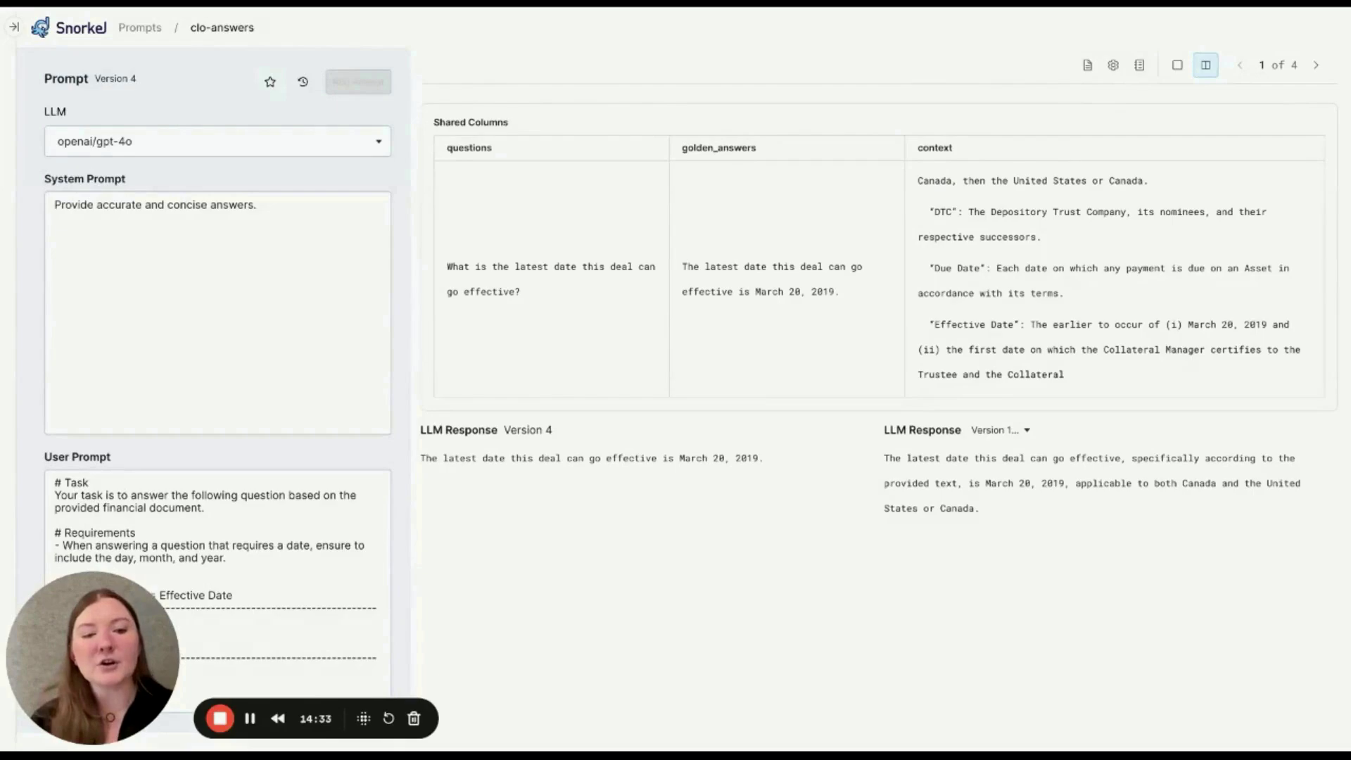
Step: Compare the Version 4 response for record 1 with those of Version 2 and Version 3
{"action": "left_click", "coordinate": [1029, 435]}
{"action": "left_click", "coordinate": [1014, 479]}
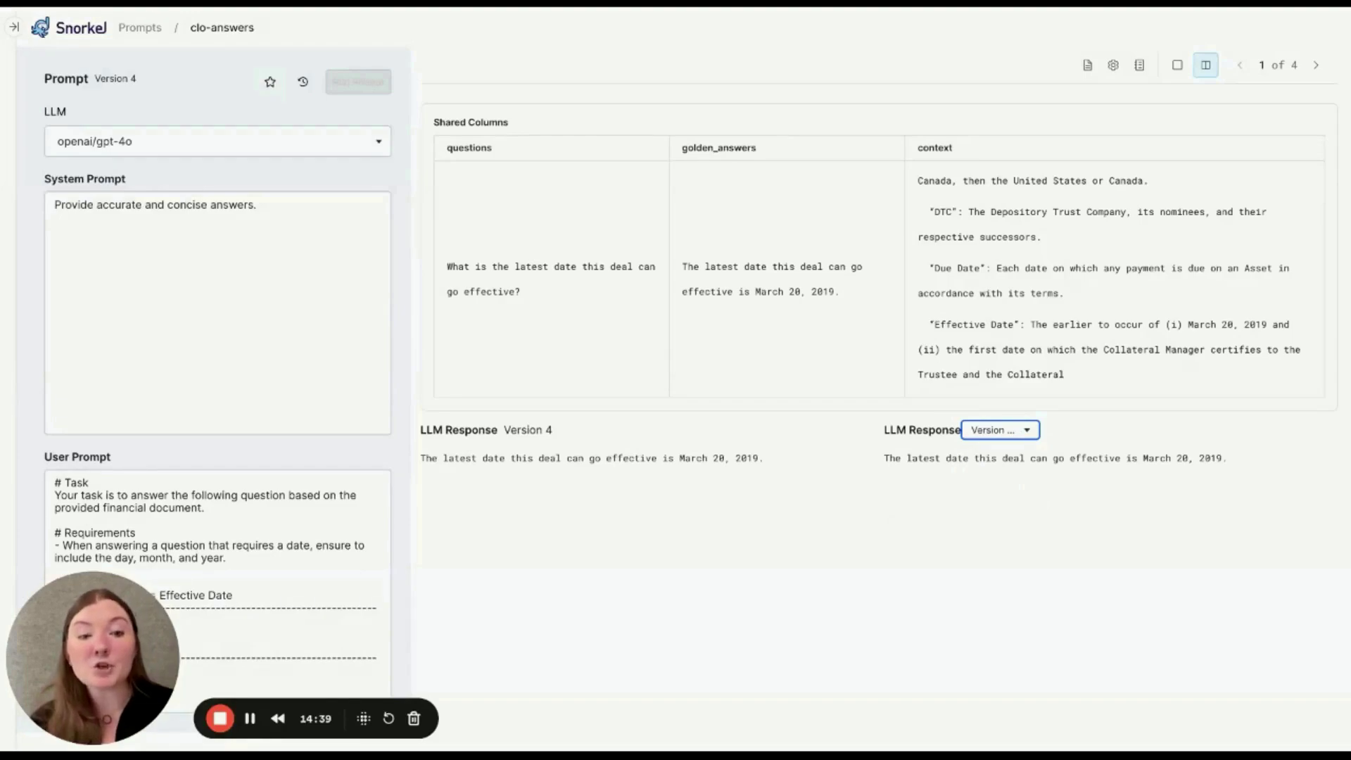
{"action": "left_click", "coordinate": [1013, 435]}
{"action": "left_click", "coordinate": [1008, 504]}
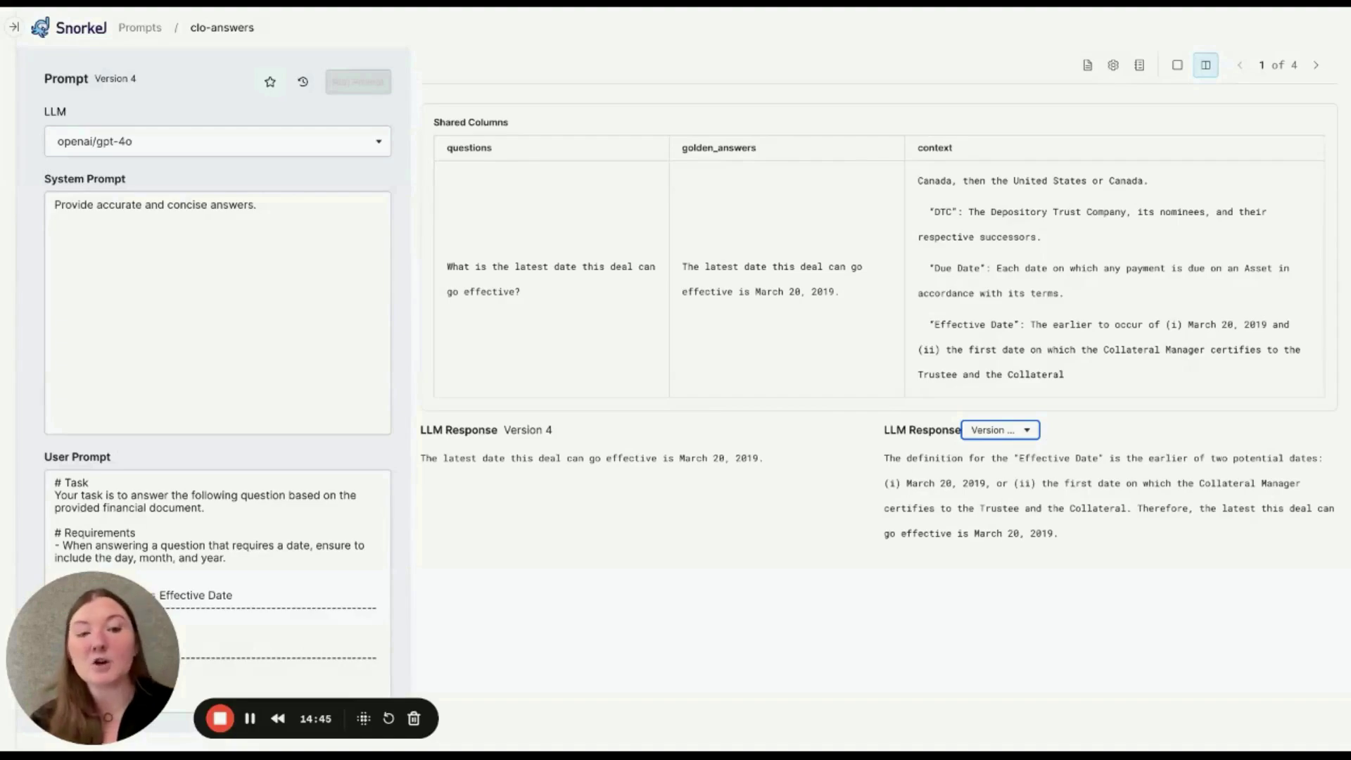
Step: Go to record 2 and compare its Version 4 response with that of Version 1
{"action": "left_click", "coordinate": [1316, 67]}
{"action": "left_click", "coordinate": [1002, 430]}
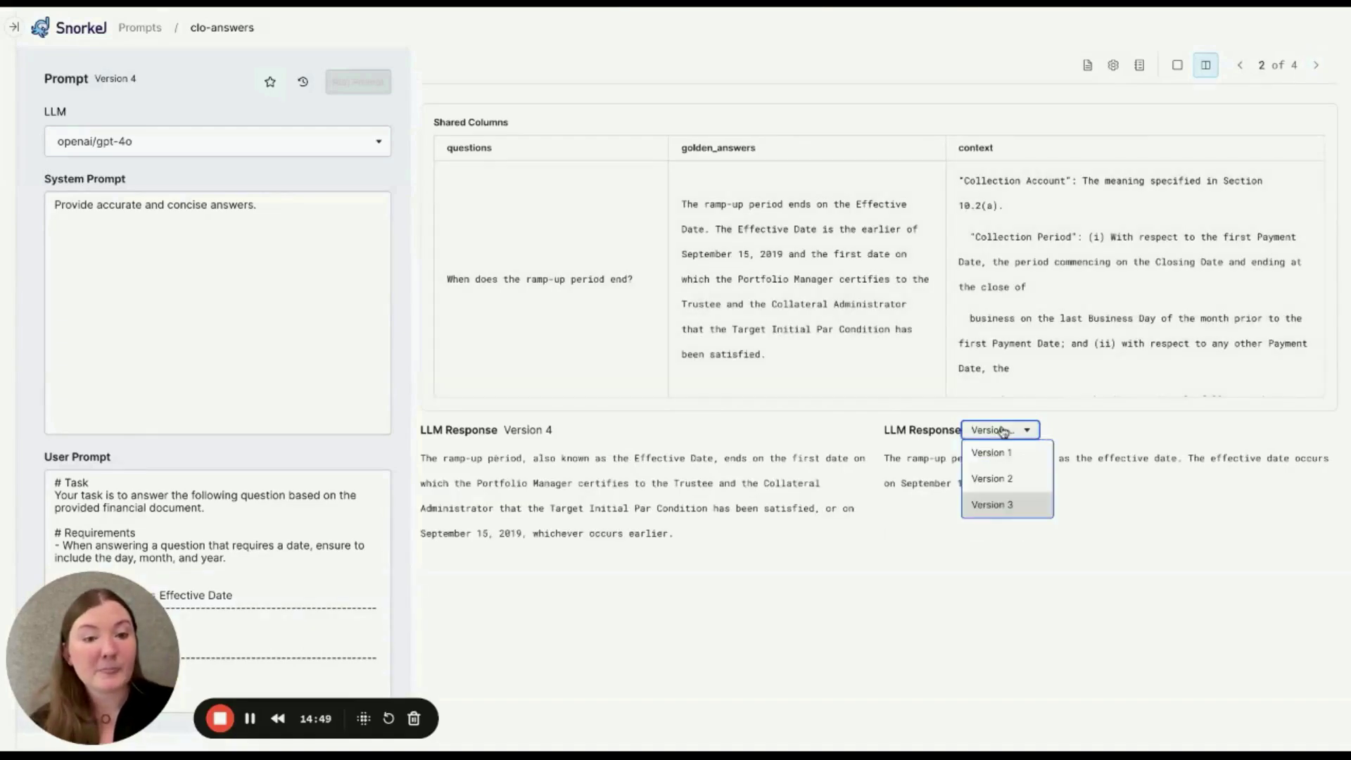
{"action": "left_click", "coordinate": [991, 452]}
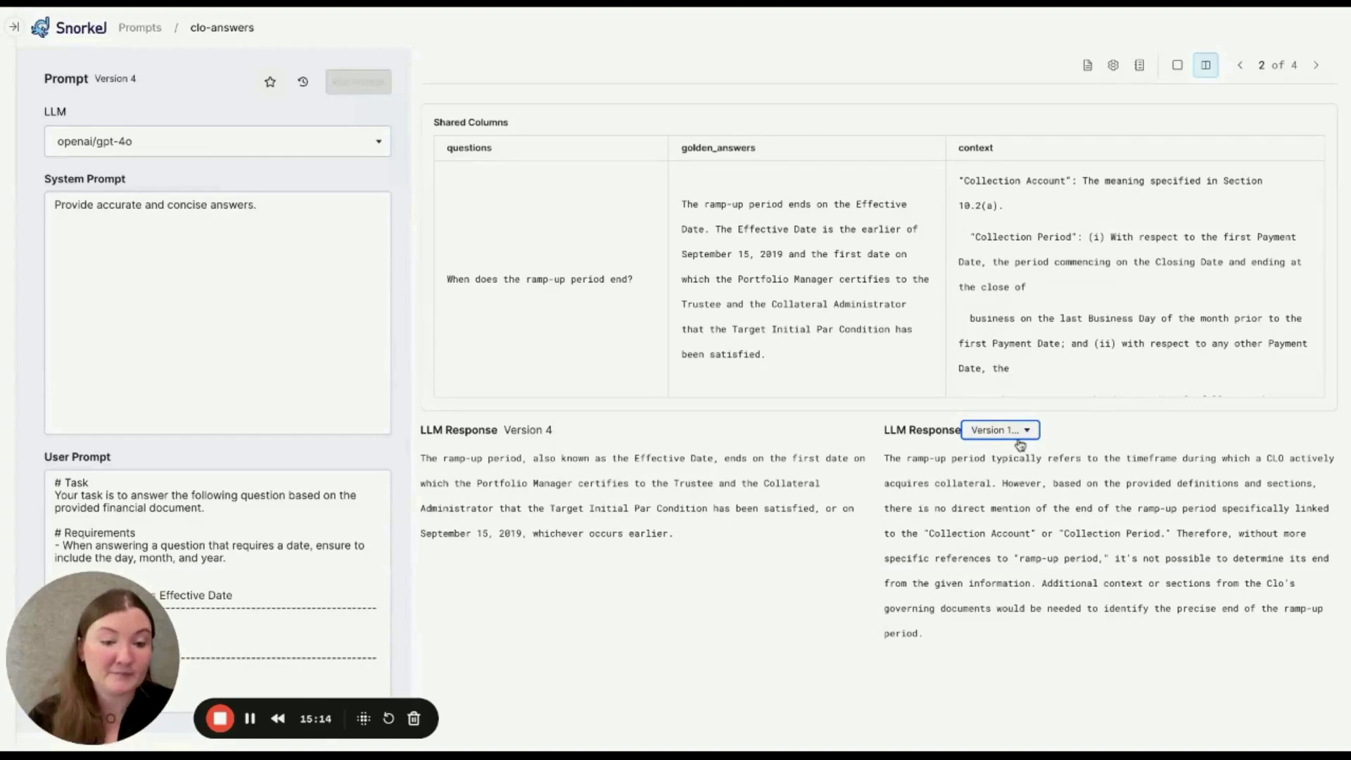
{"action": "left_click", "coordinate": [1019, 438]}
{"action": "left_click", "coordinate": [1071, 415]}
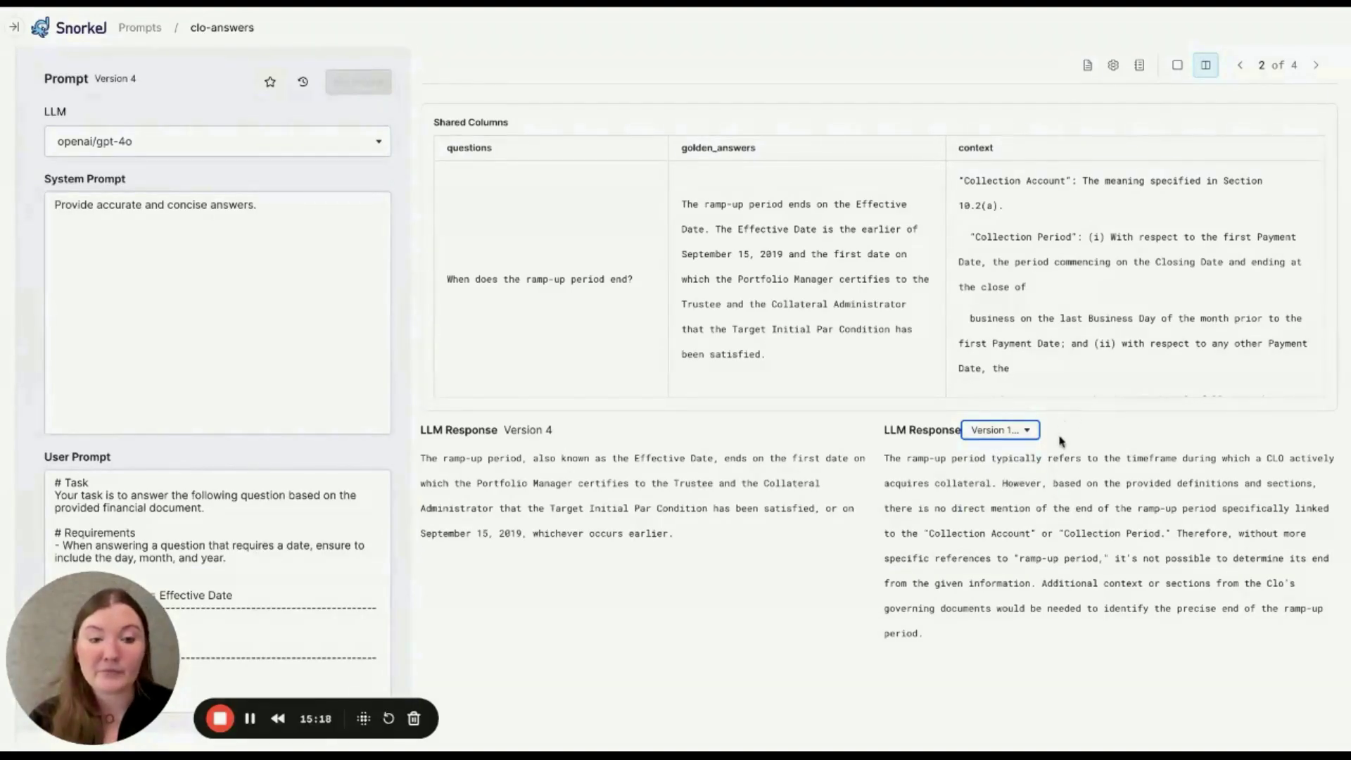
{"action": "left_click", "coordinate": [1062, 442]}
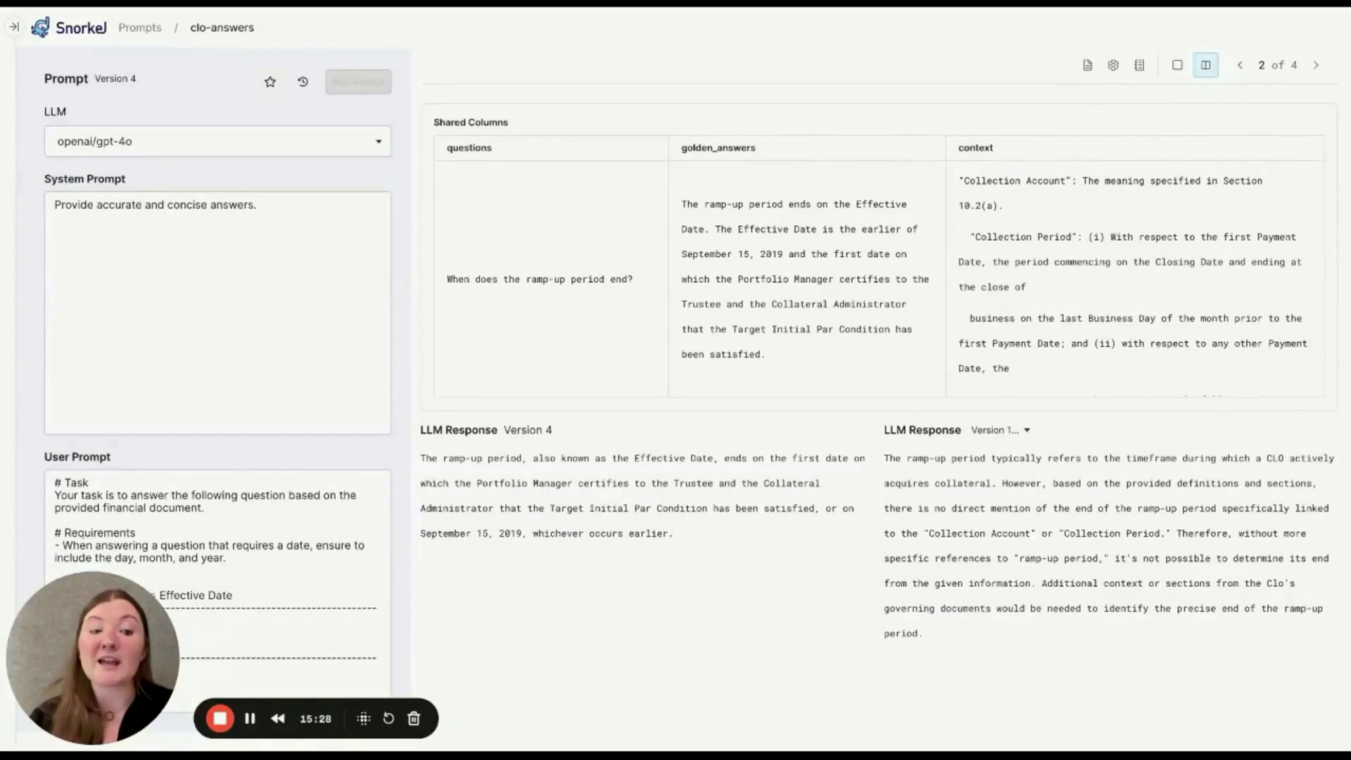
Step: Compare the ramp-up period response of Version 4 with those of Version 2 and Version 3
{"action": "left_click", "coordinate": [1024, 433]}
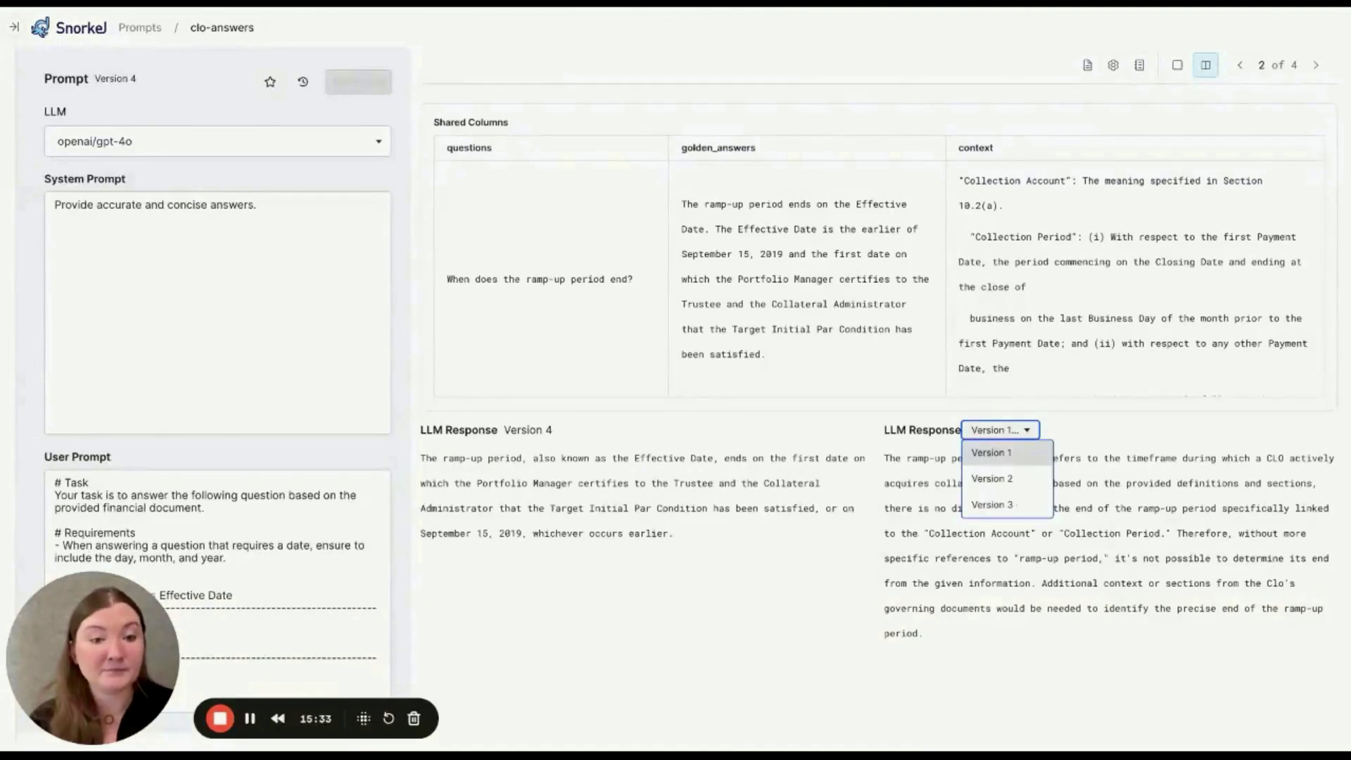
{"action": "left_click", "coordinate": [1024, 482]}
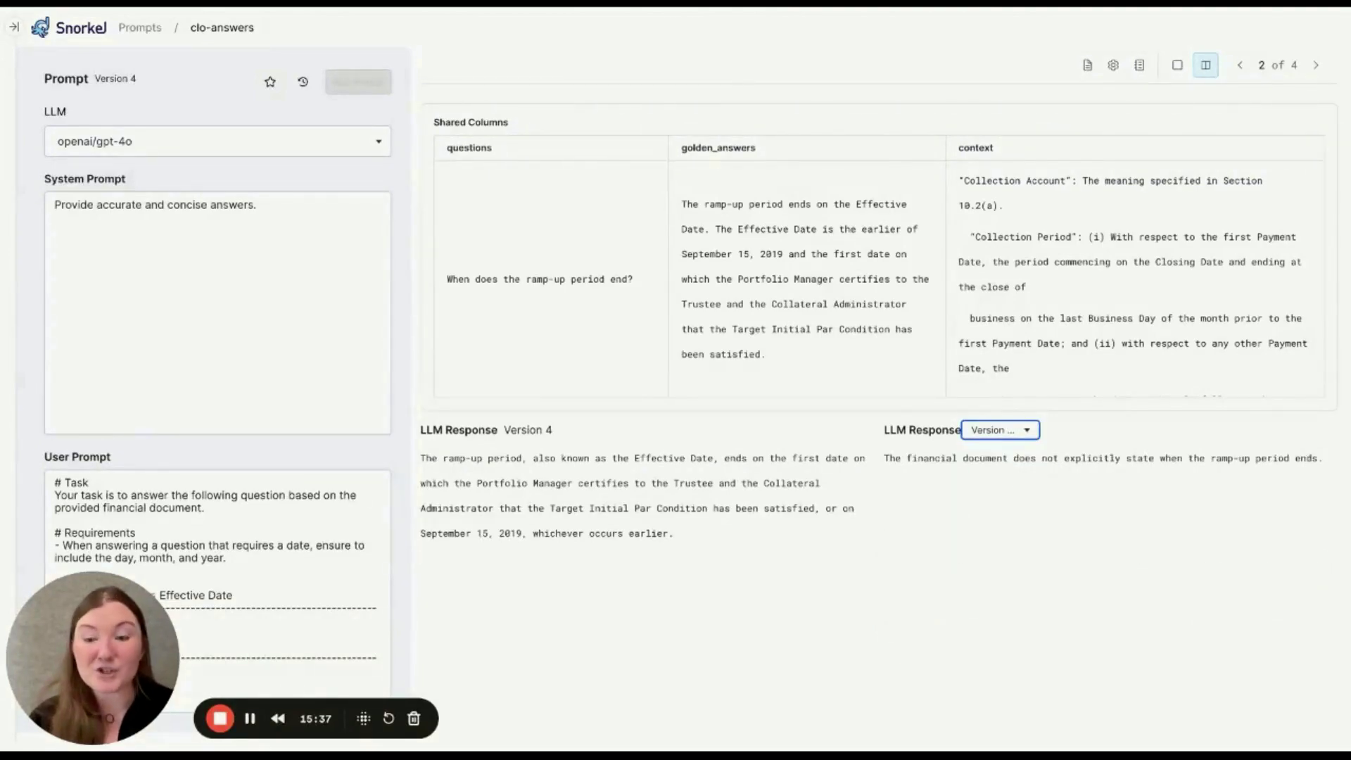
{"action": "left_click", "coordinate": [1005, 435]}
{"action": "left_click", "coordinate": [997, 505]}
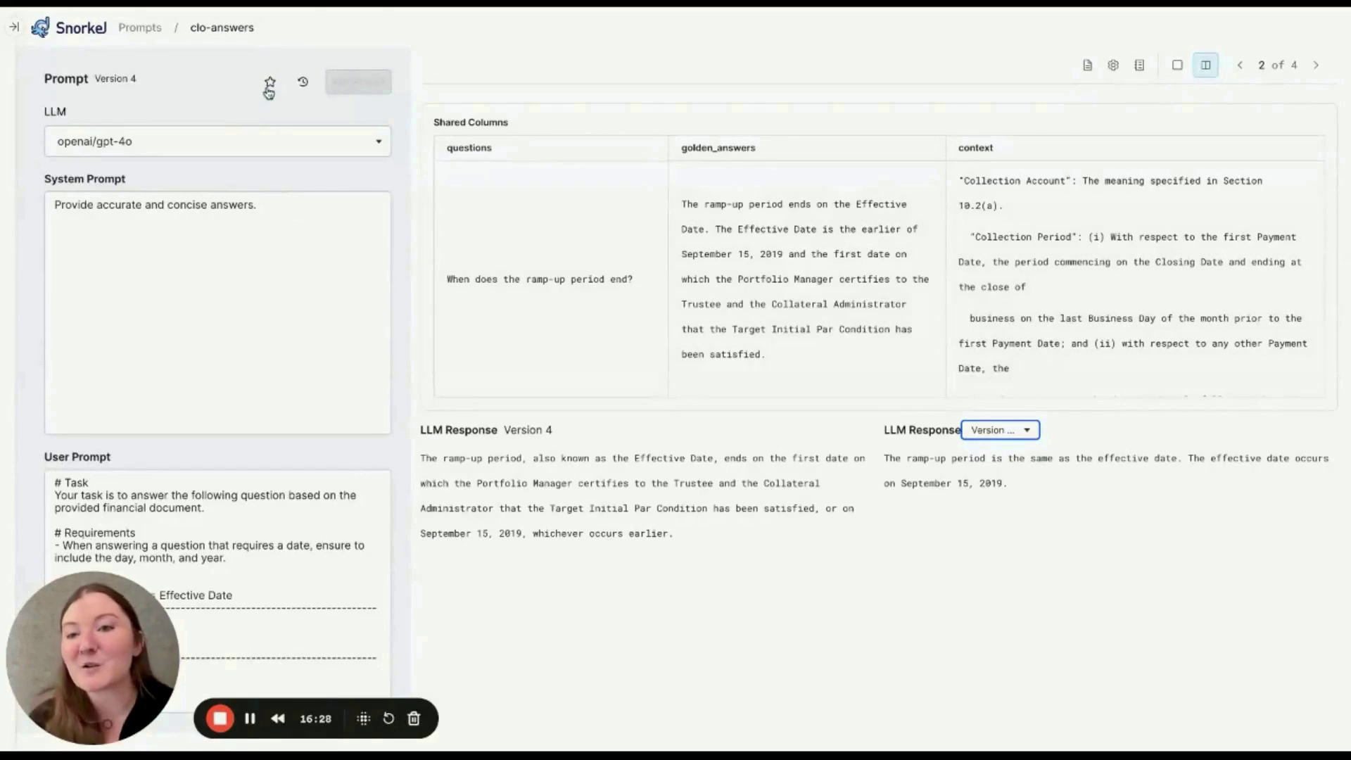
Step: Star Version 4 of the prompt and rename it "best version" in the version history
{"action": "left_click", "coordinate": [271, 83]}
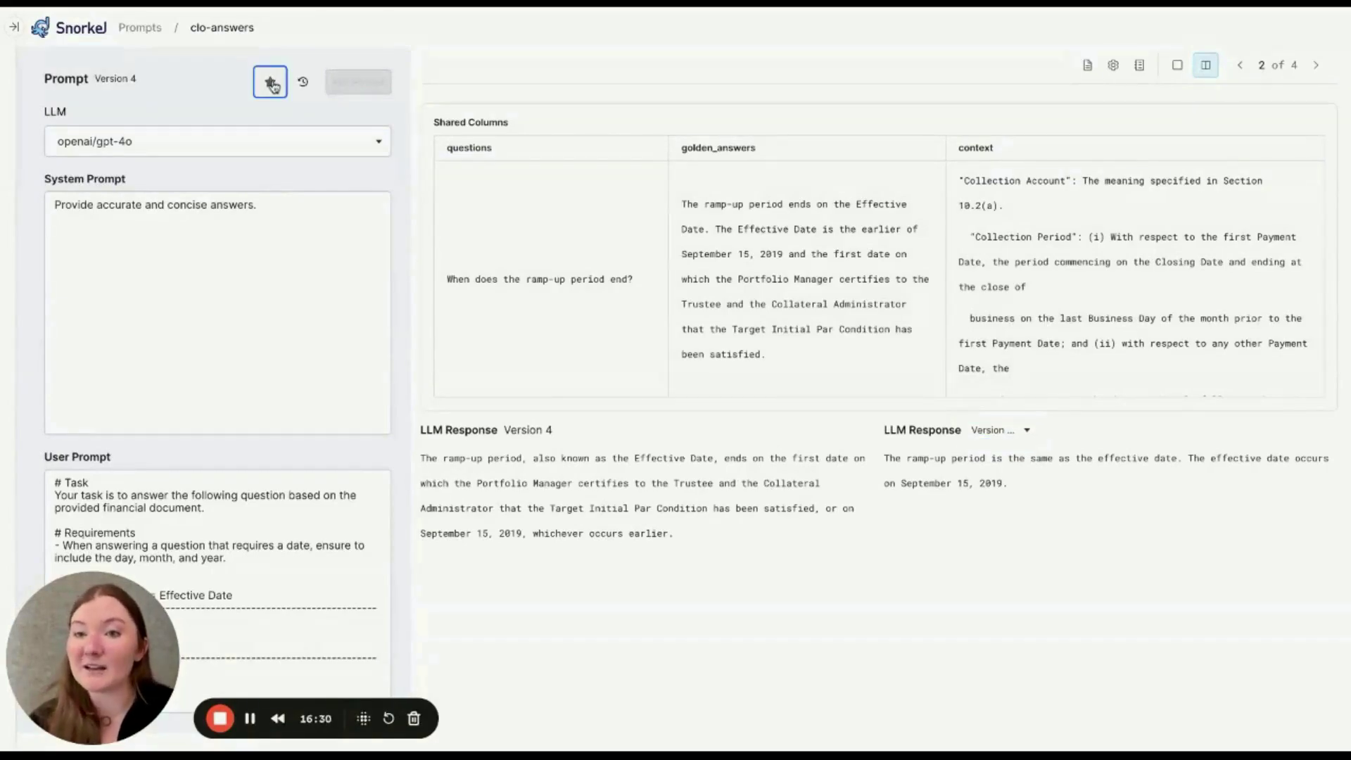
{"action": "left_click", "coordinate": [303, 83]}
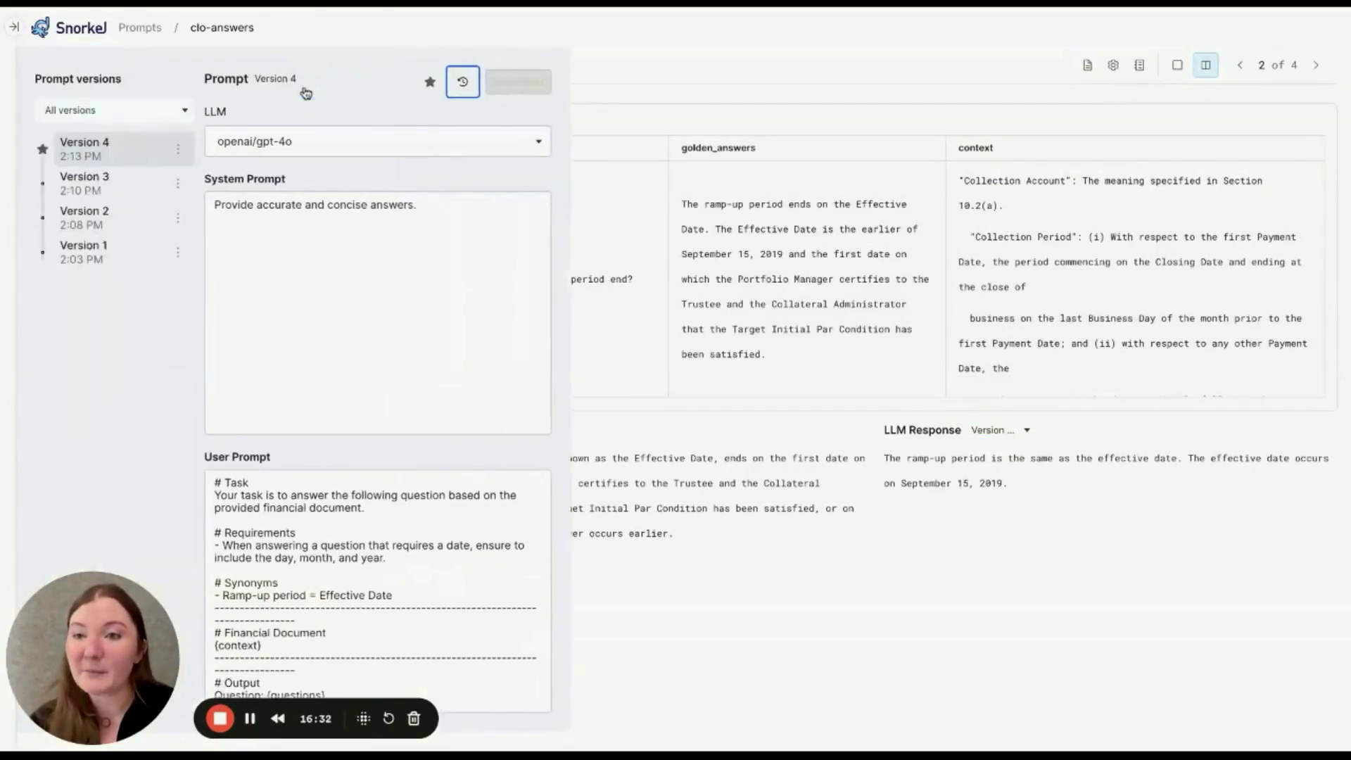
{"action": "left_click", "coordinate": [178, 149]}
{"action": "left_click", "coordinate": [204, 202]}
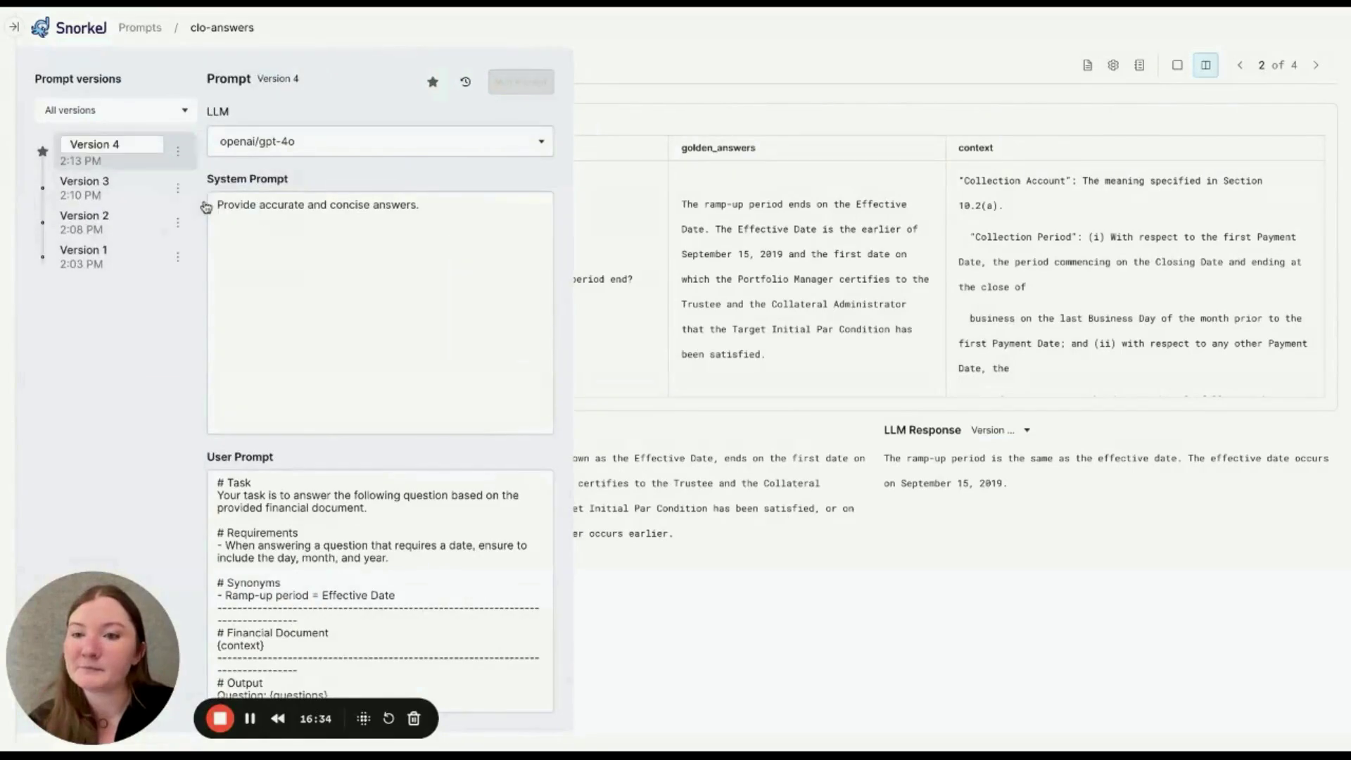
{"action": "left_click_drag", "start_coordinate": [134, 145], "coordinate": [61, 132]}
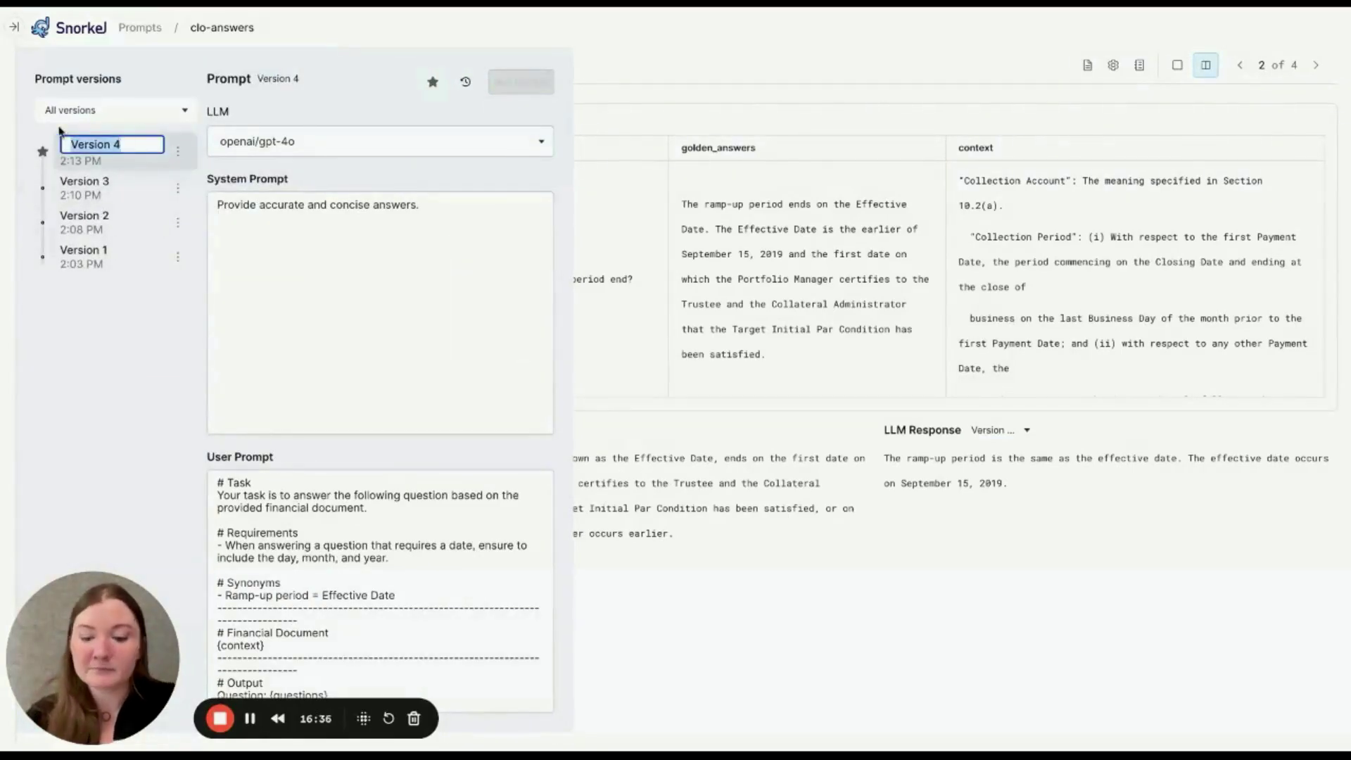
{"action": "type", "text": "best ver"}
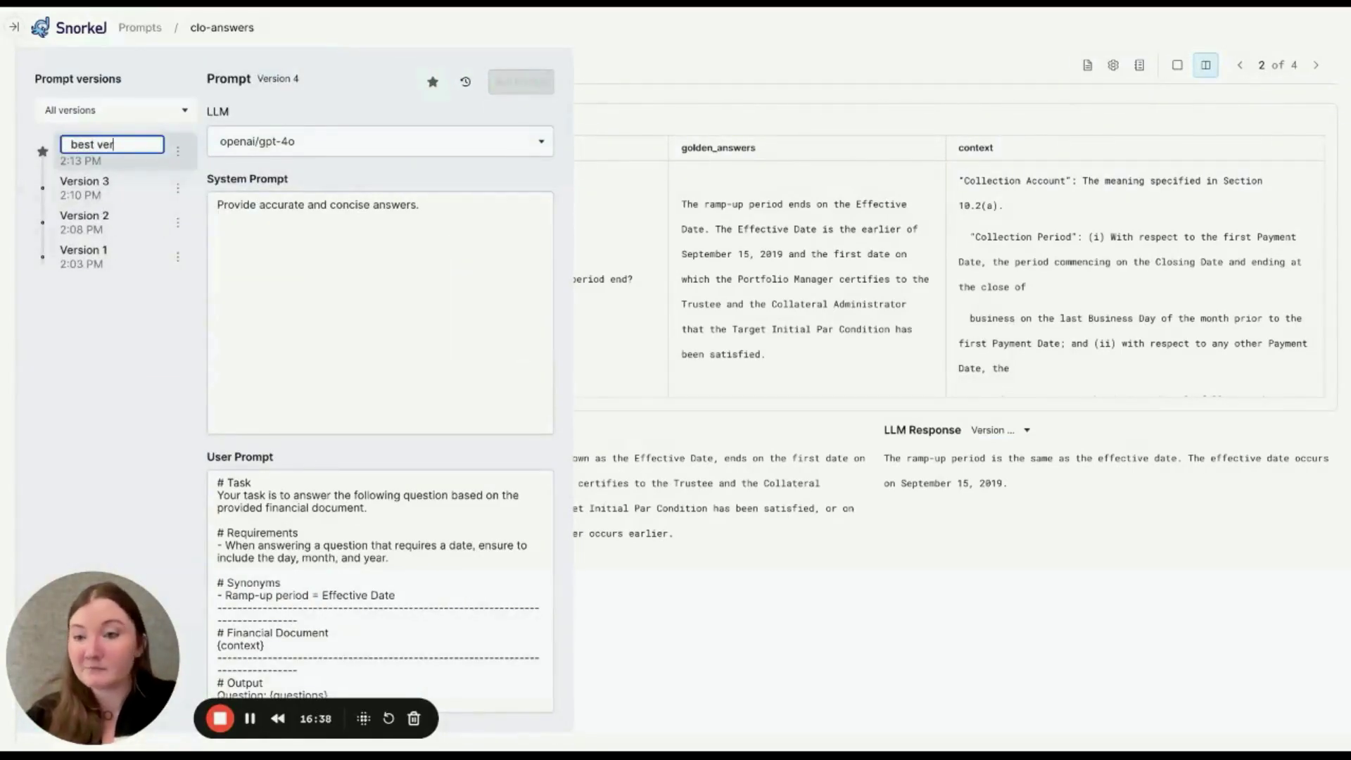
{"action": "type", "text": "sion"}
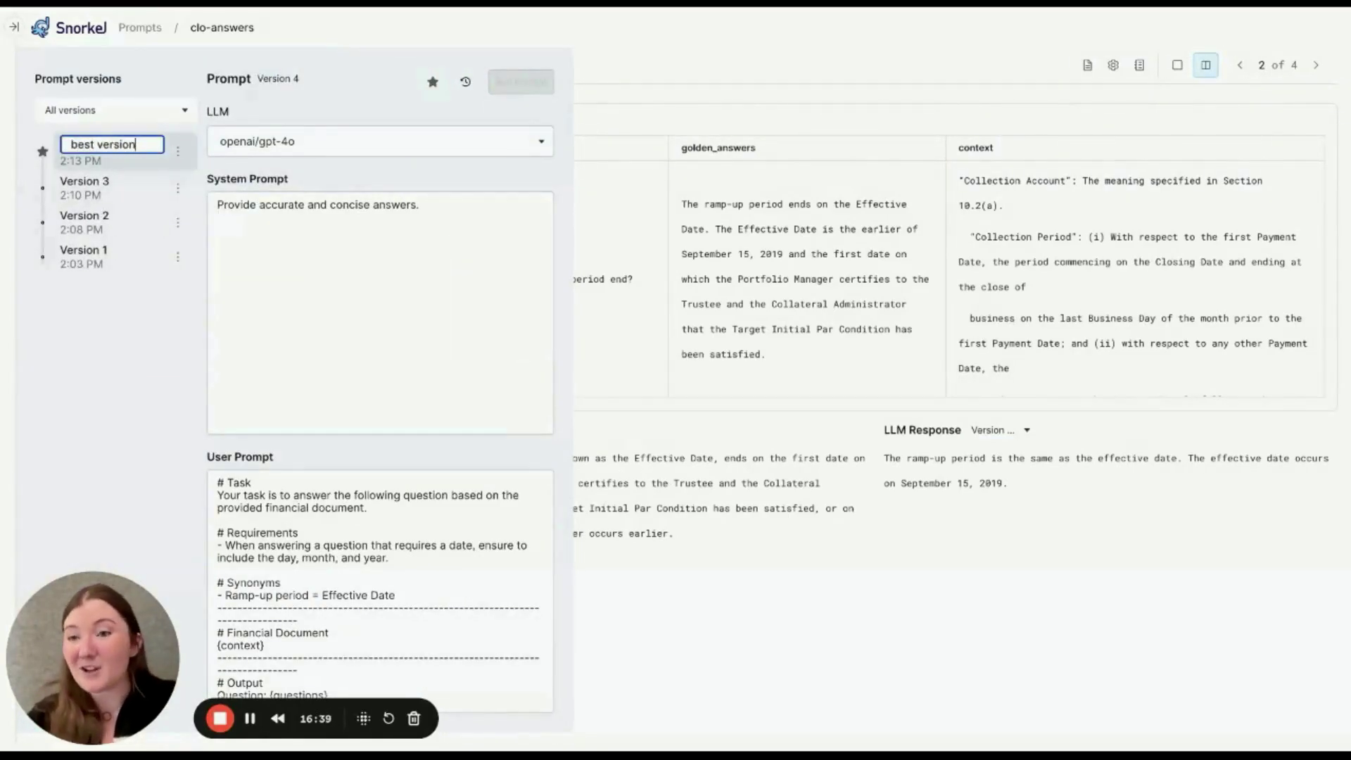
{"action": "left_click", "coordinate": [124, 202]}
Step: Rename Version 3 of the prompt to "verbose" in the version history
{"action": "left_click", "coordinate": [301, 83]}
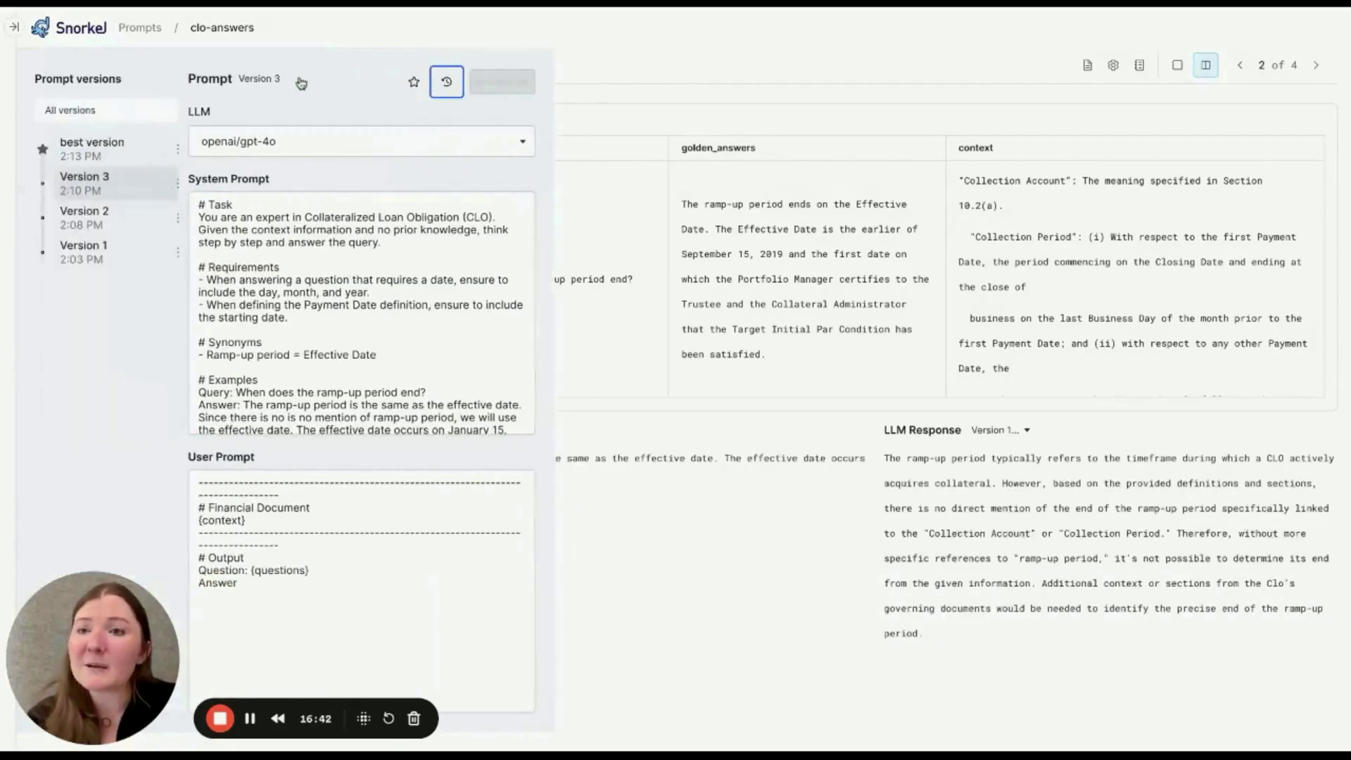
{"action": "left_click", "coordinate": [177, 183]}
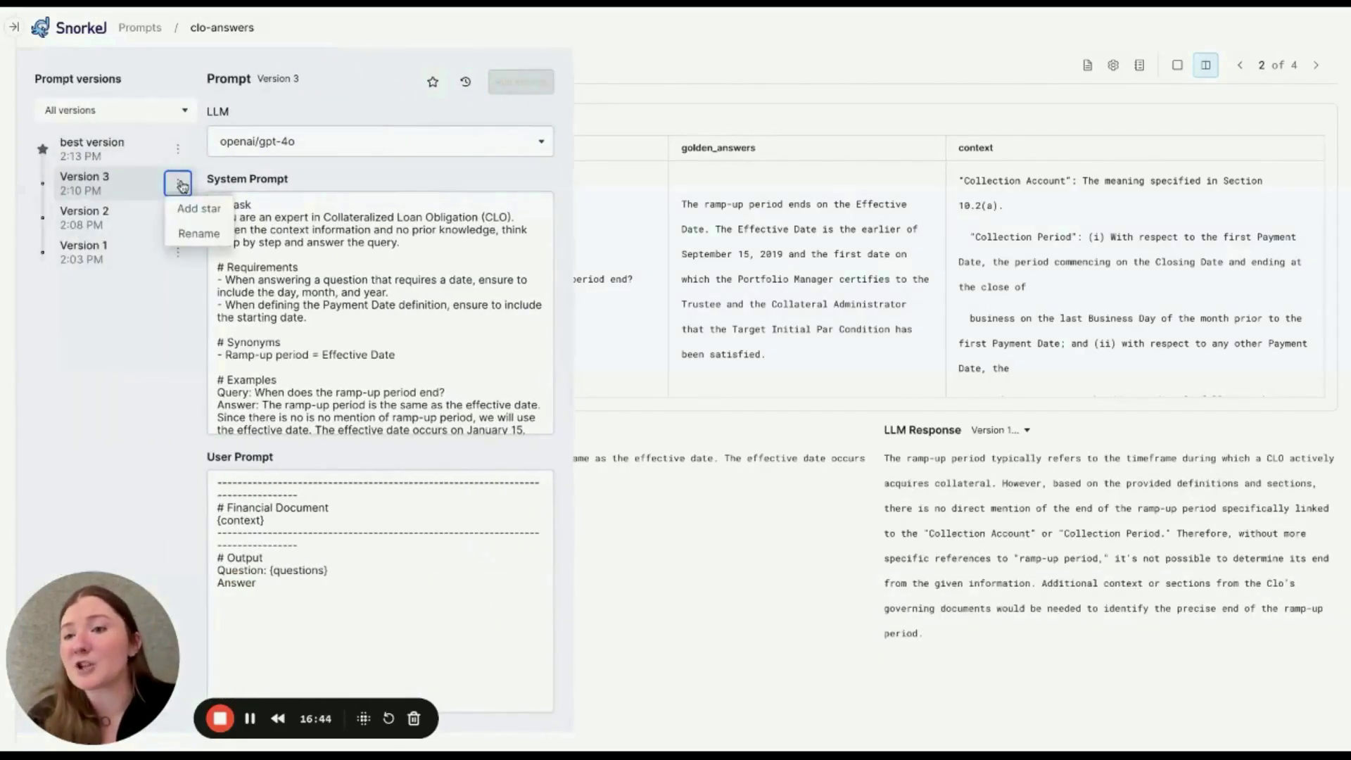
{"action": "left_click", "coordinate": [201, 236]}
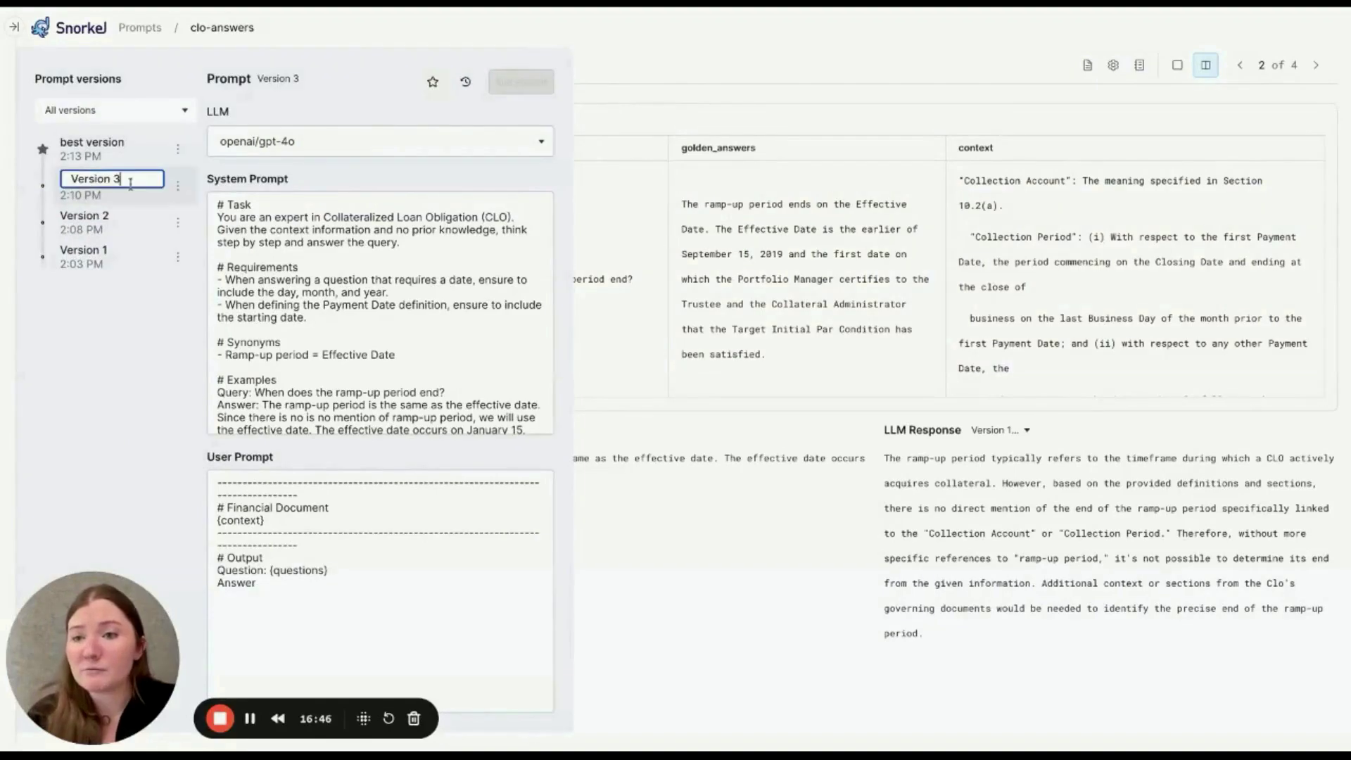
{"action": "left_click_drag", "start_coordinate": [130, 183], "coordinate": [22, 156]}
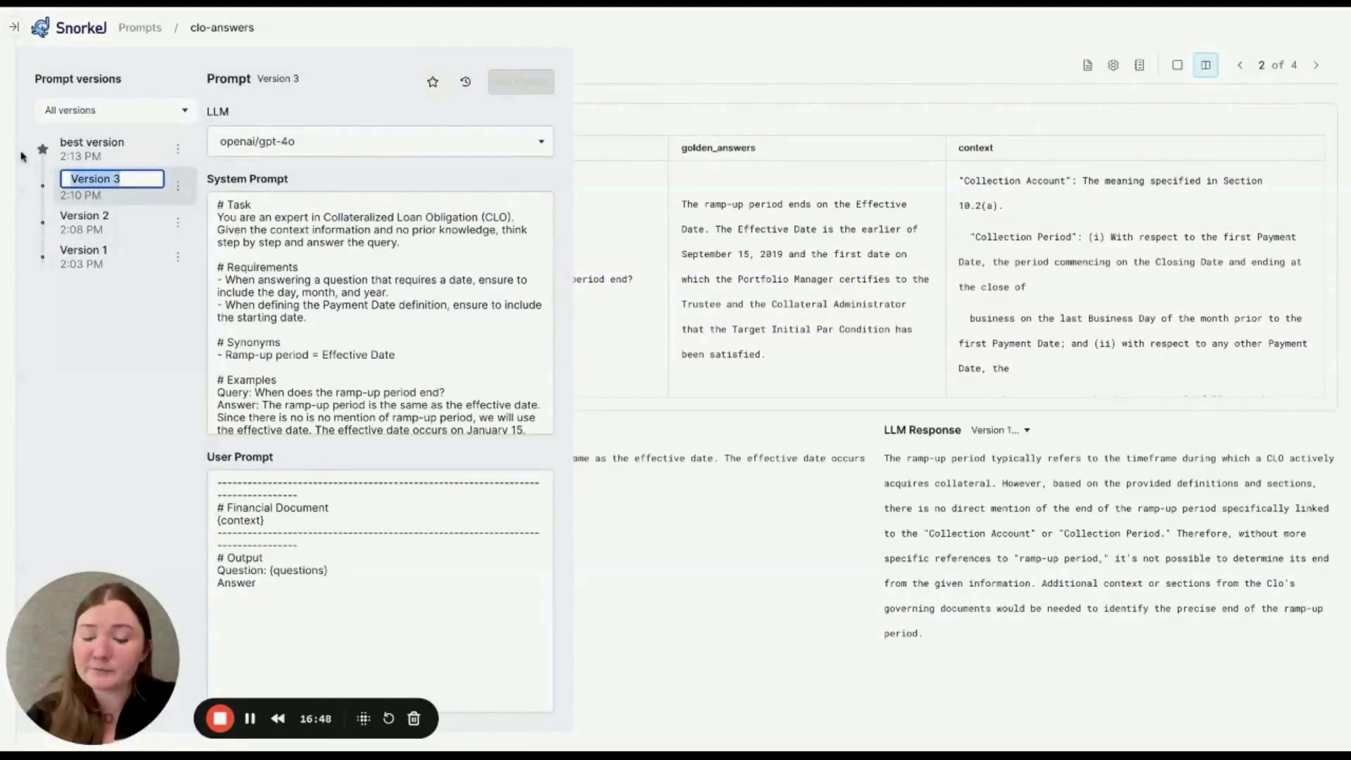
{"action": "type", "text": "verbose"}
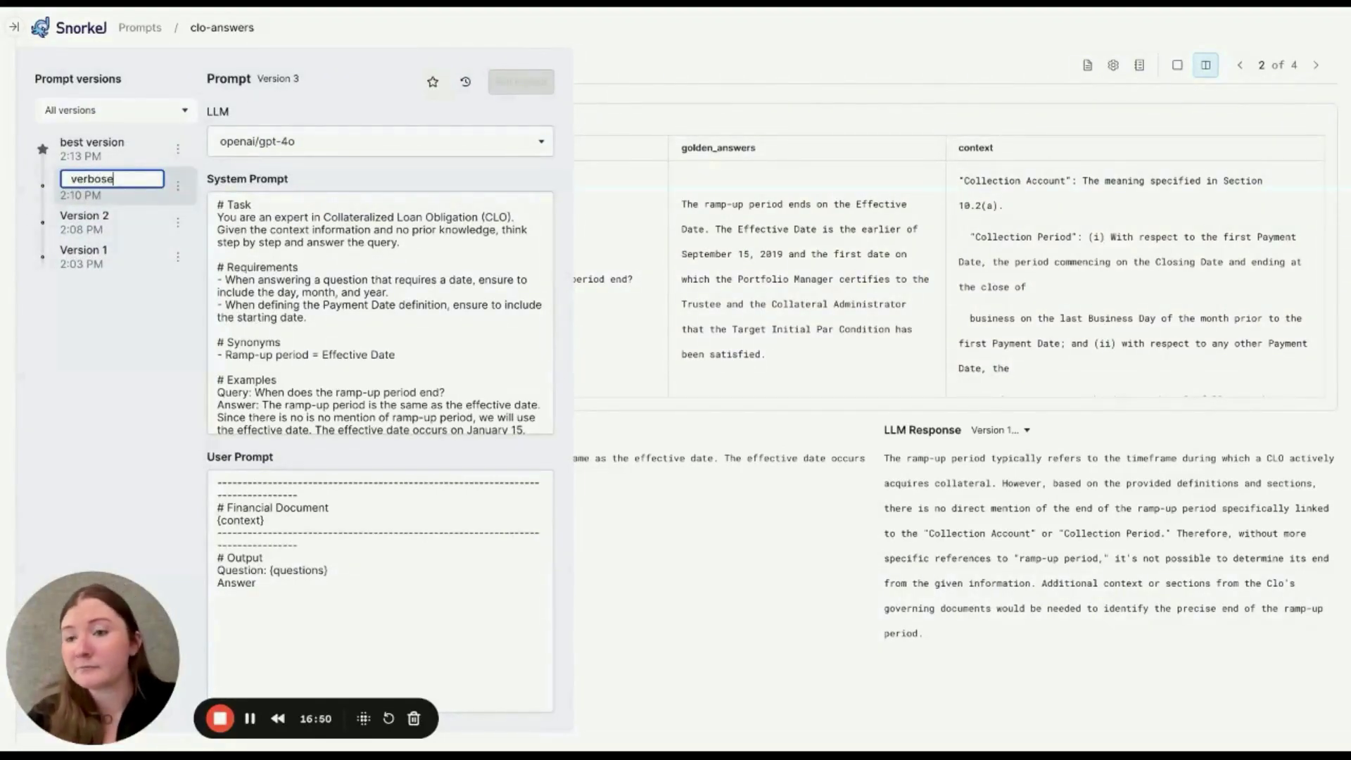
{"action": "key", "text": "Return"}
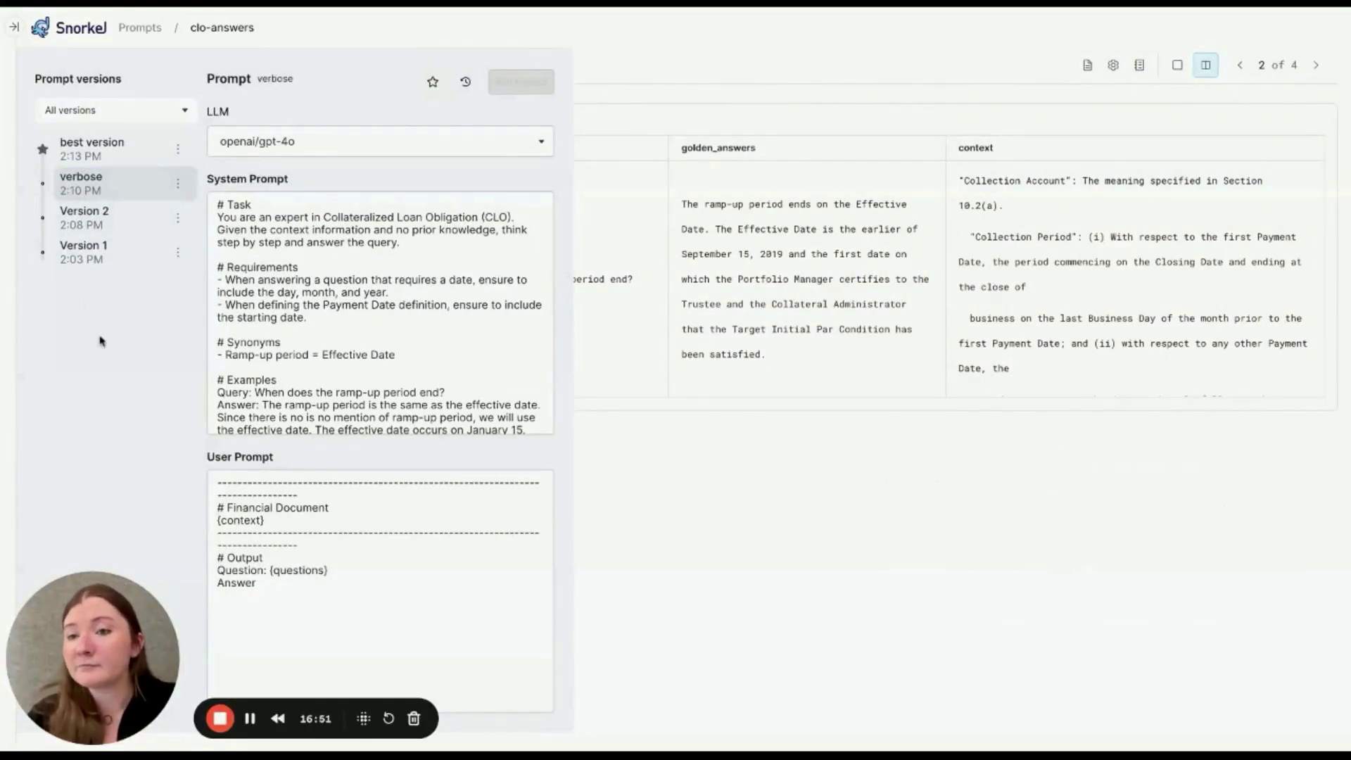
Step: Rename Version 2 of the prompt to "incorrect 2" in the version history
{"action": "left_click", "coordinate": [176, 220]}
{"action": "left_click", "coordinate": [179, 264]}
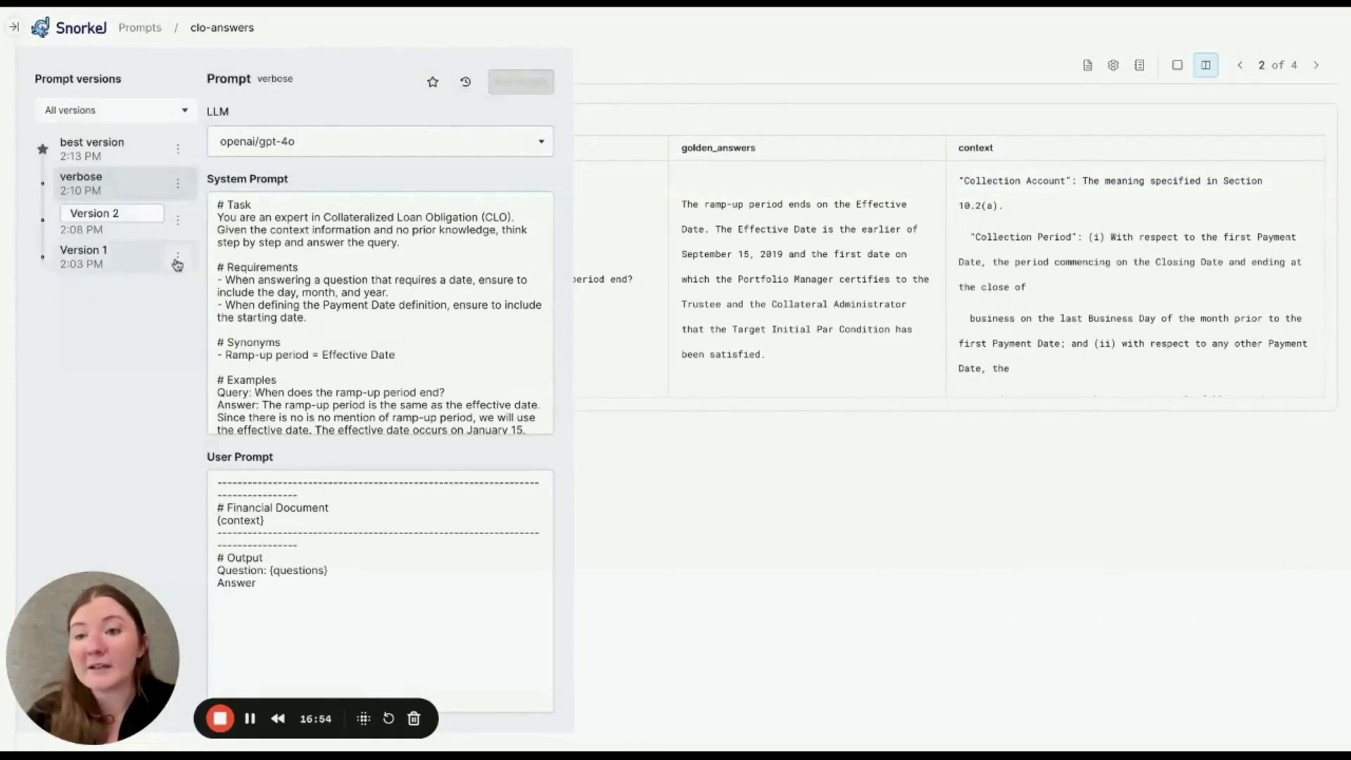
{"action": "left_click_drag", "start_coordinate": [136, 213], "coordinate": [30, 215]}
{"action": "type", "text": "incor"}
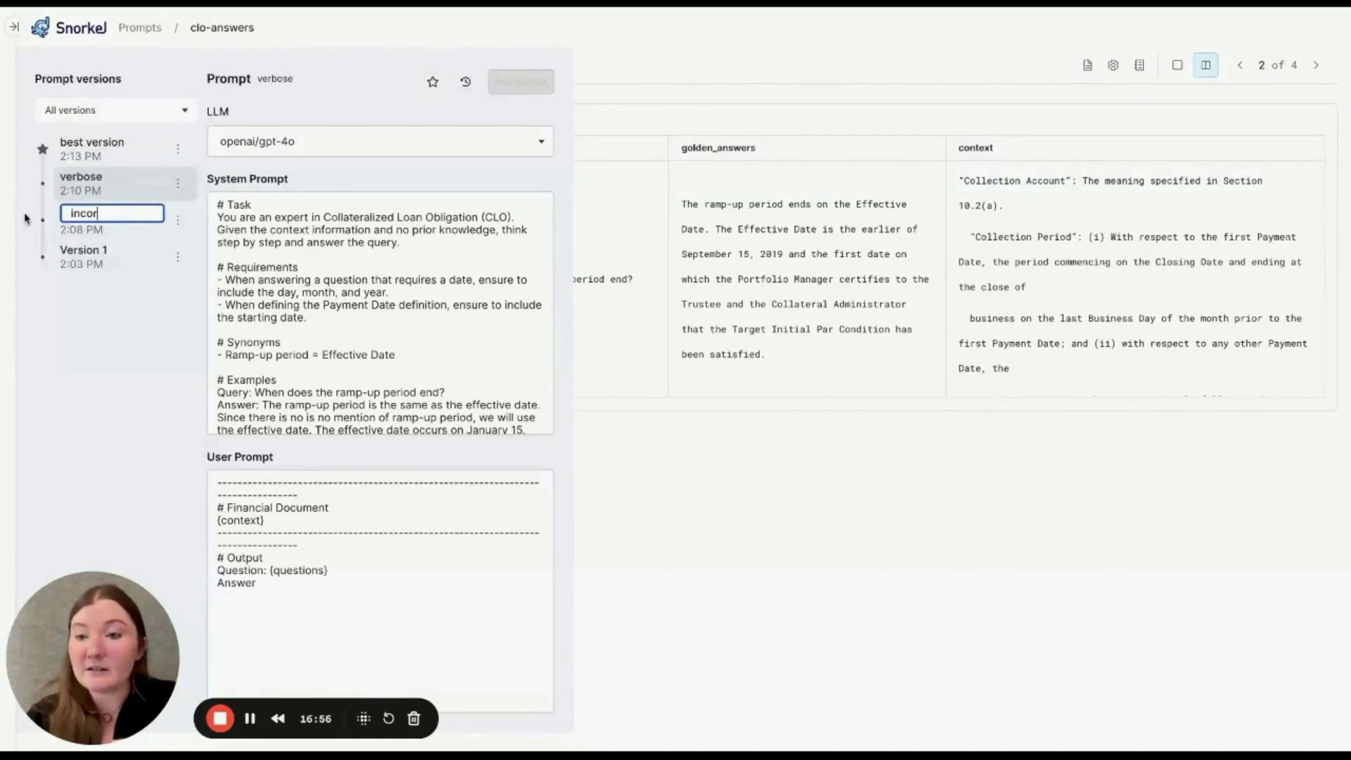
{"action": "type", "text": "rect"}
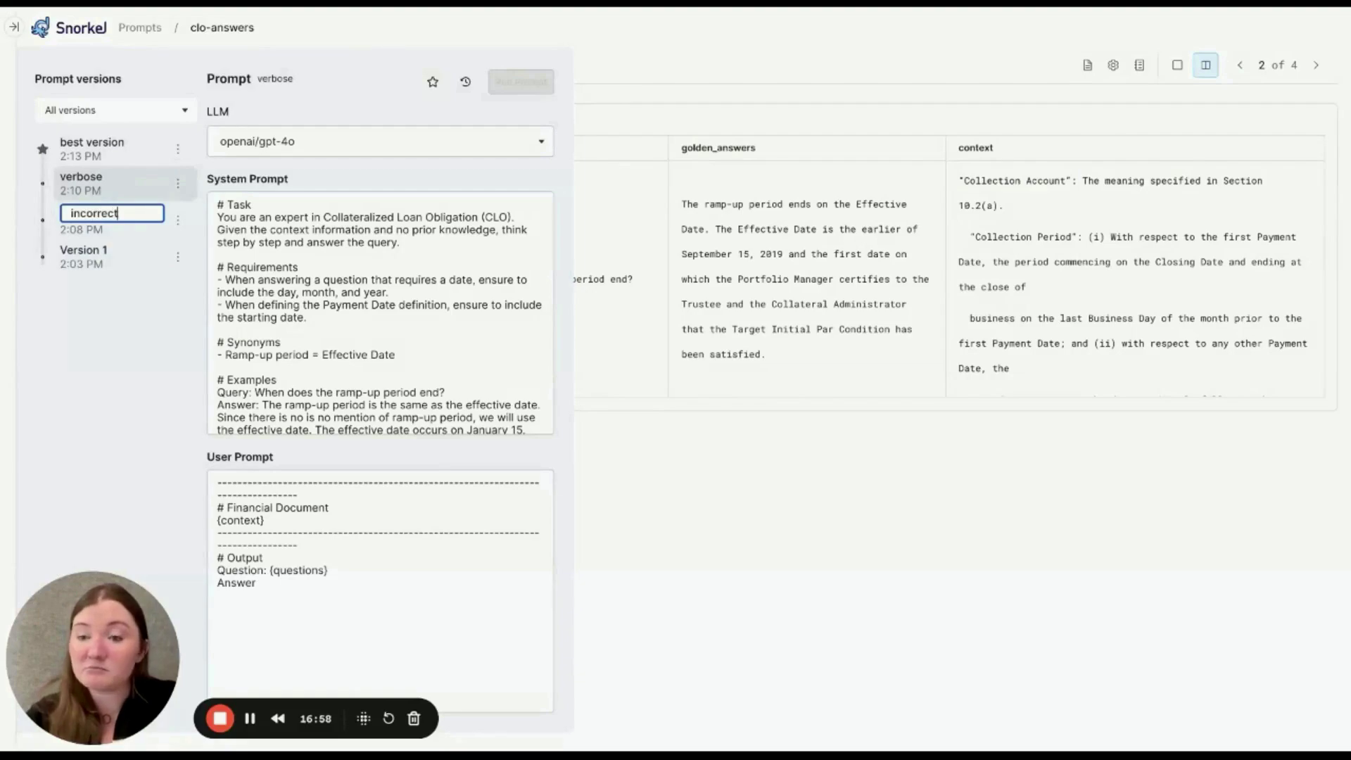
{"action": "type", "text": " 2"}
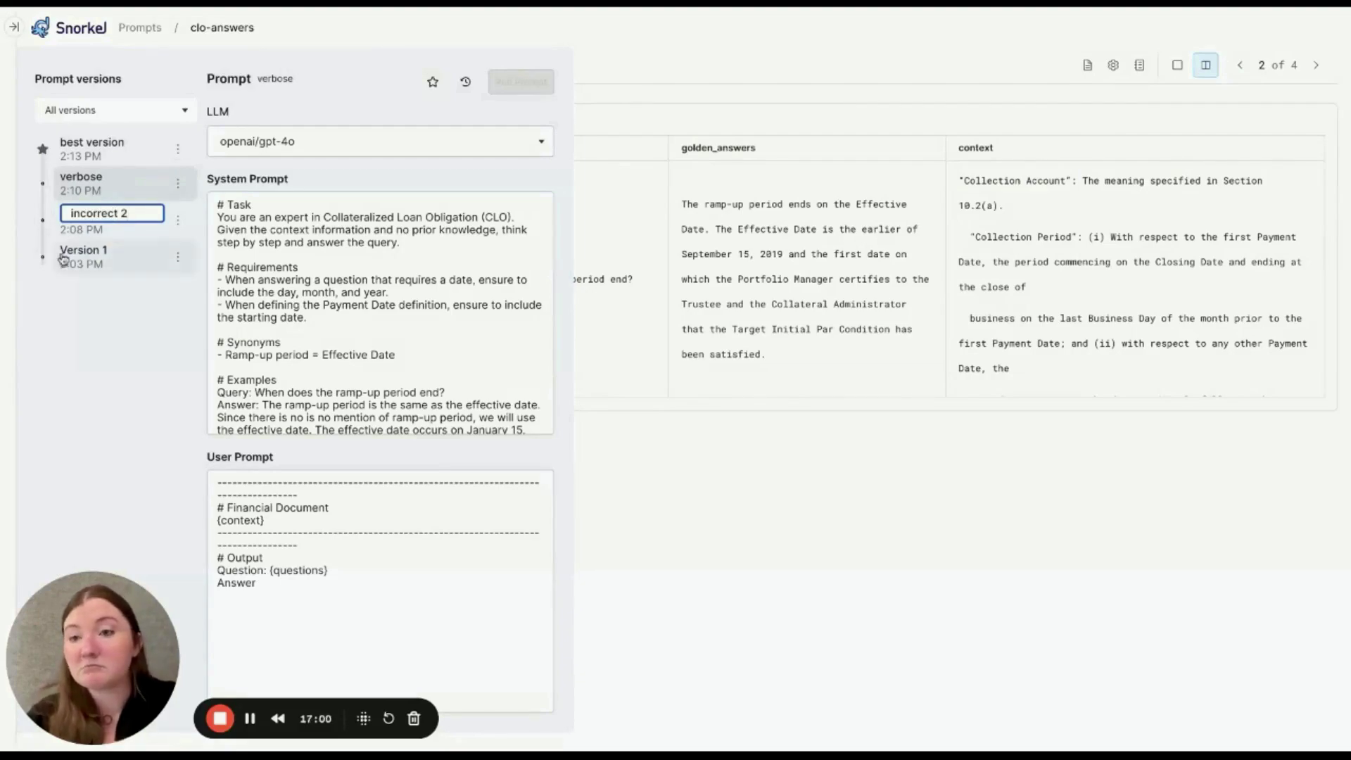
{"action": "key", "text": "Return"}
Step: Rename Version 1 of the prompt to "incorrect" in the version history
{"action": "left_click", "coordinate": [178, 253]}
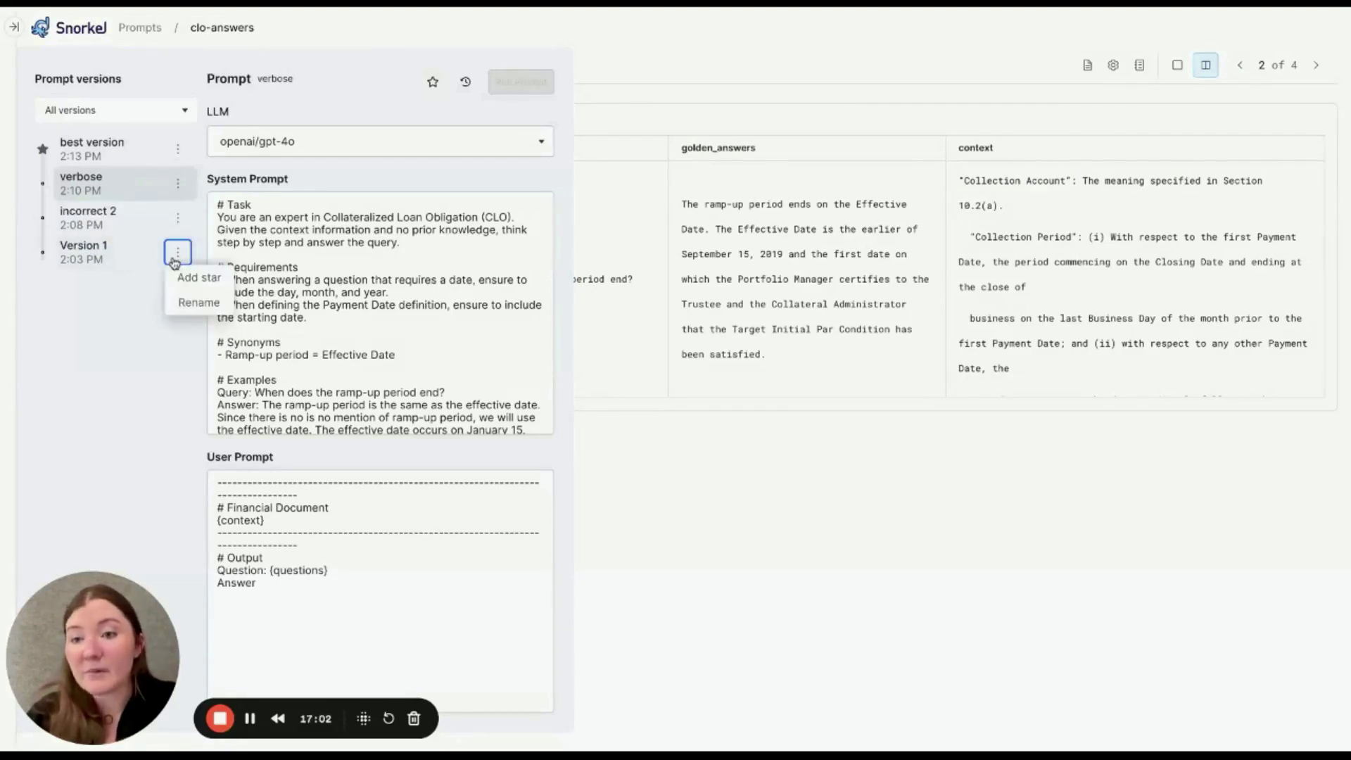
{"action": "left_click", "coordinate": [193, 303]}
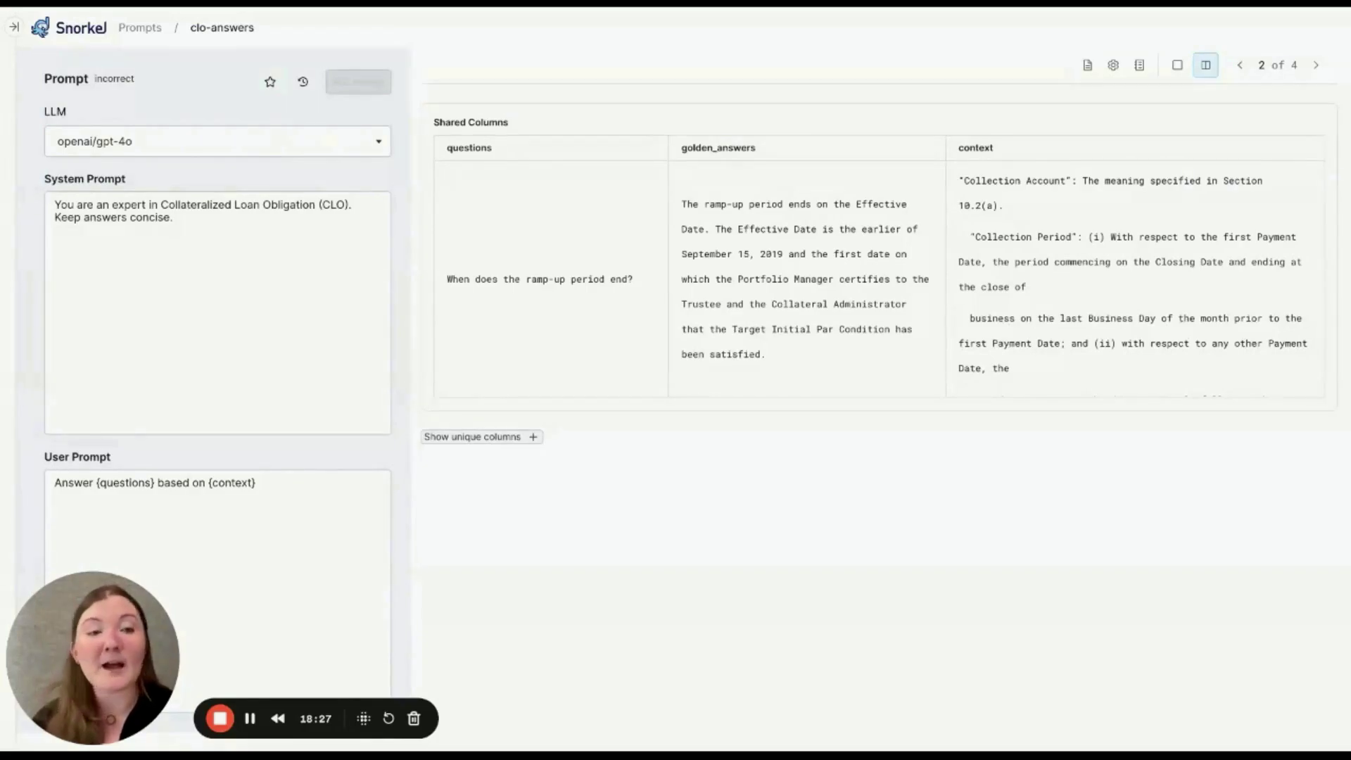
Step: Start creating a new batch from the data points and responses of the clo-answers prompt
{"action": "left_click", "coordinate": [1087, 67]}
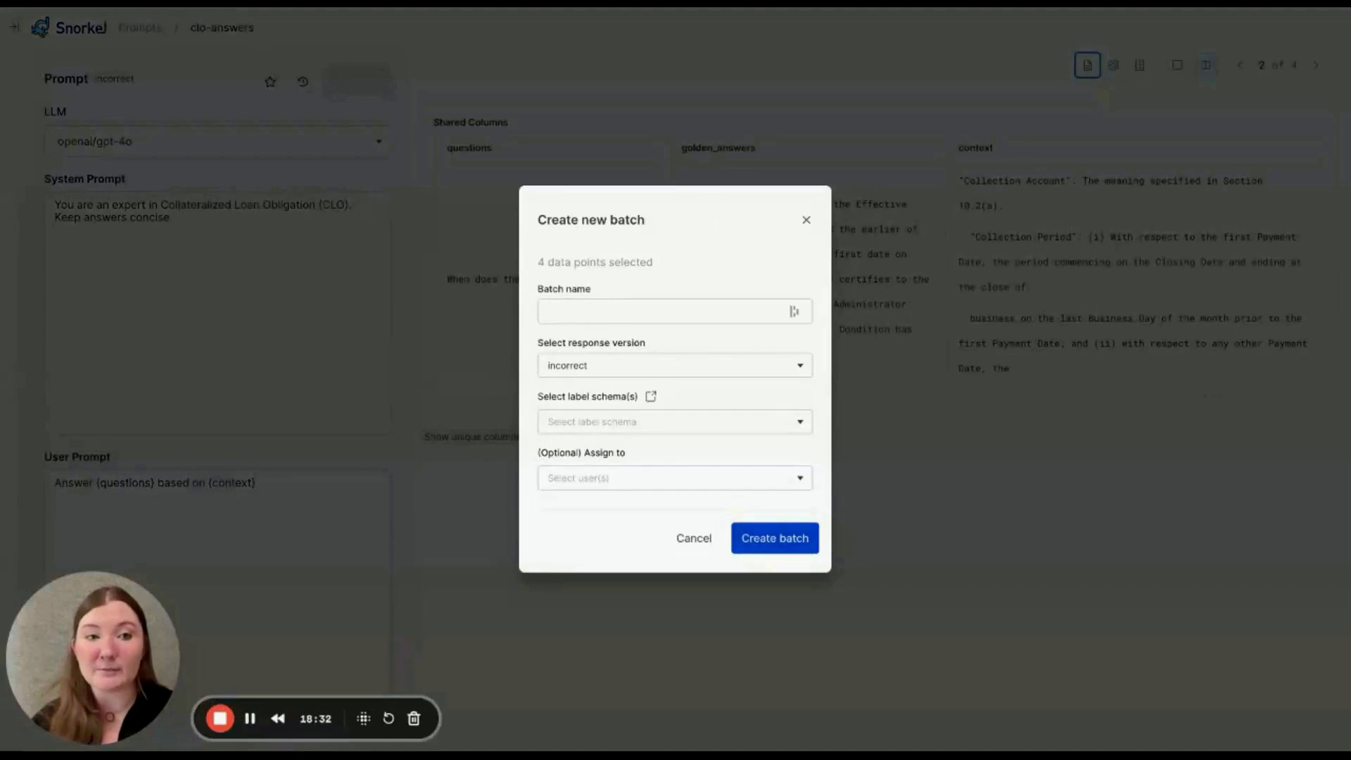